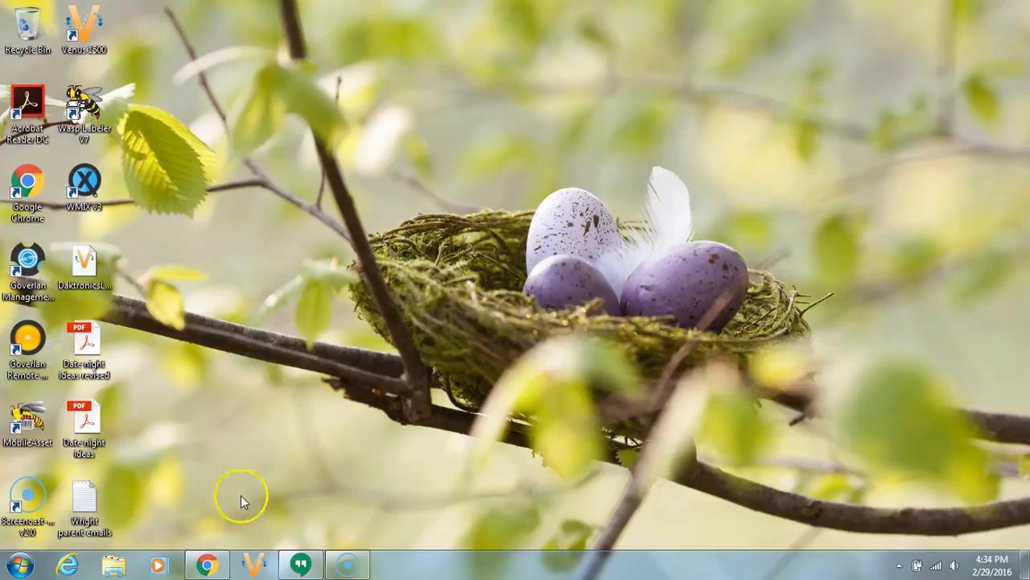
# Switch to Chrome, view the Hack this page extension's details in the Web Store results, and close them.
pyautogui.moveTo(208, 565)
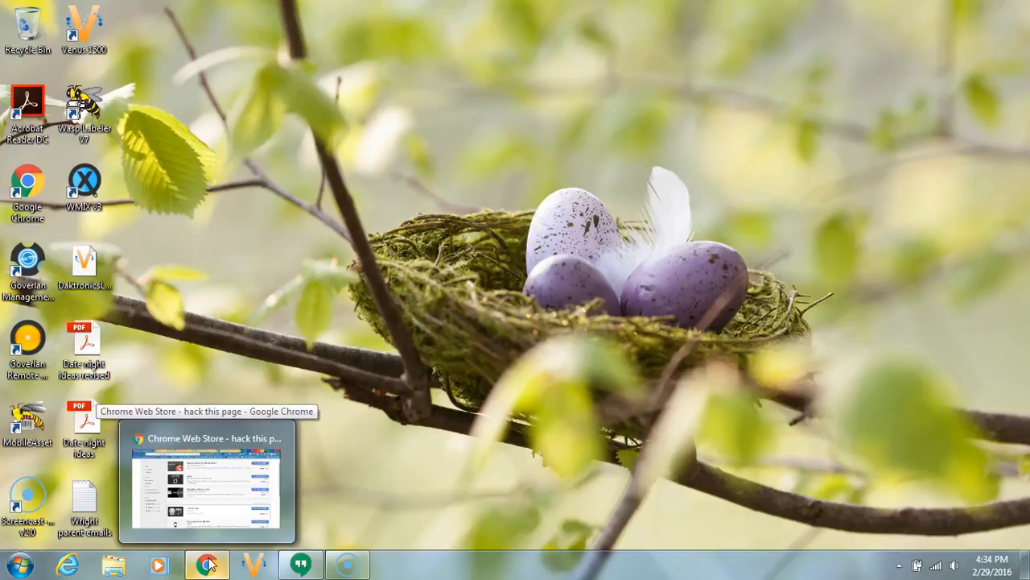
pyautogui.click(208, 565)
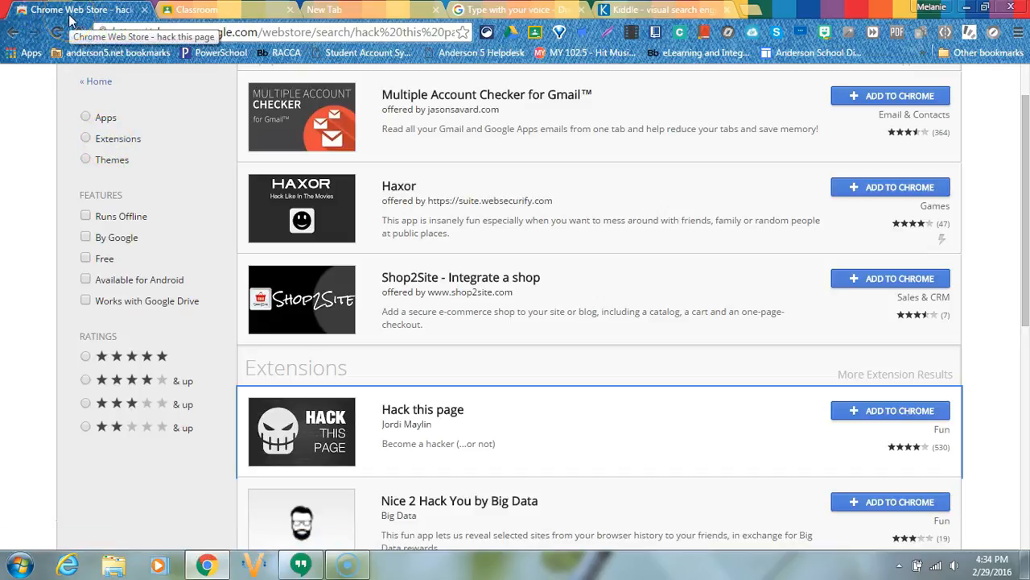
pyautogui.moveTo(1028, 207); pyautogui.dragTo(1028, 177)
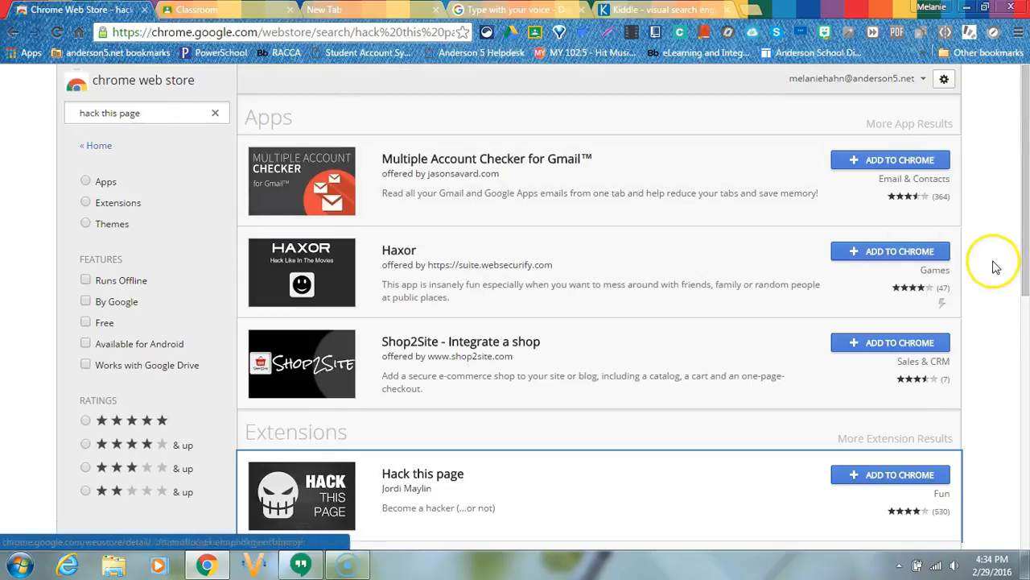
pyautogui.moveTo(1024, 161); pyautogui.dragTo(1024, 234)
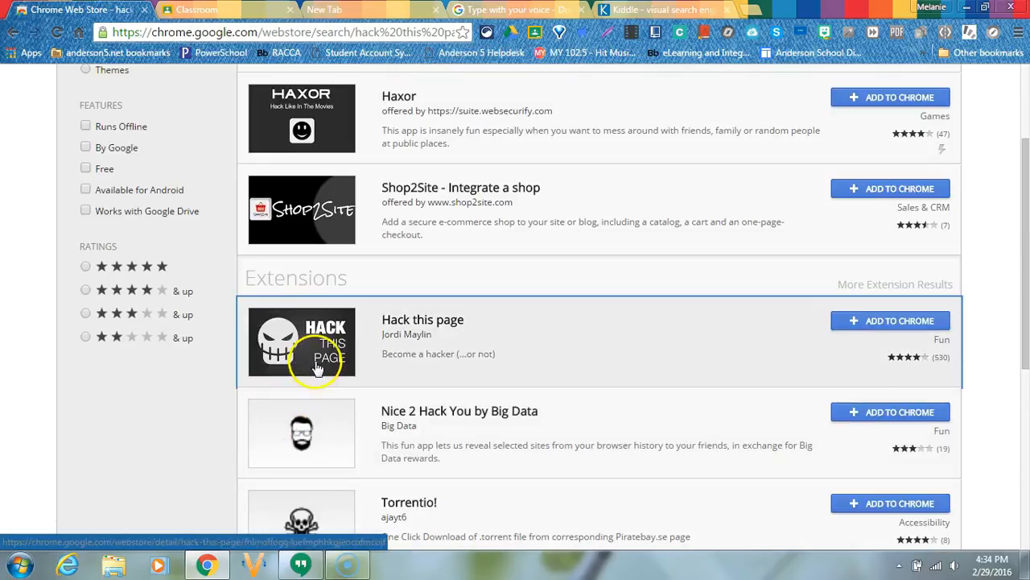
pyautogui.click(335, 366)
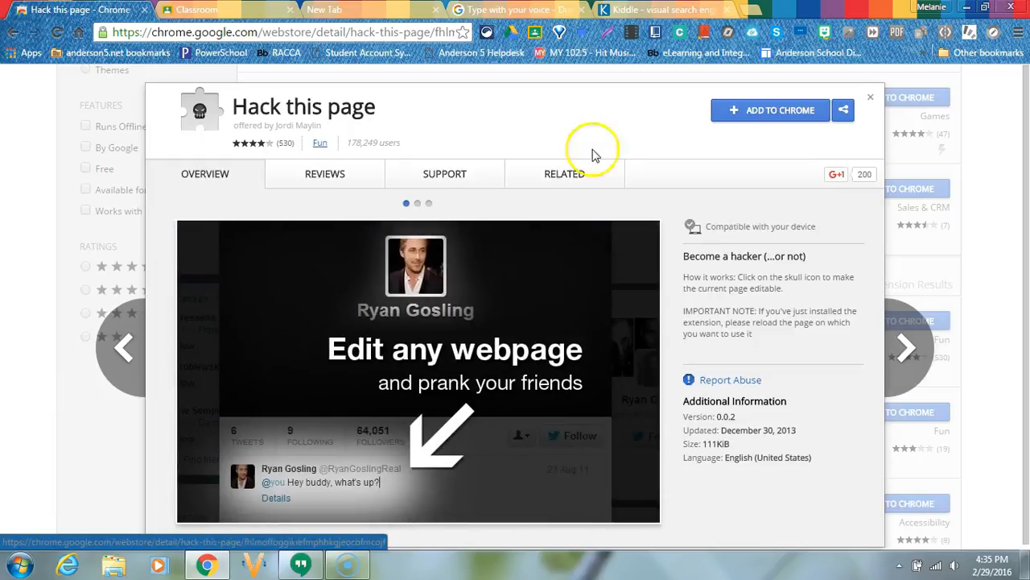
pyautogui.click(868, 97)
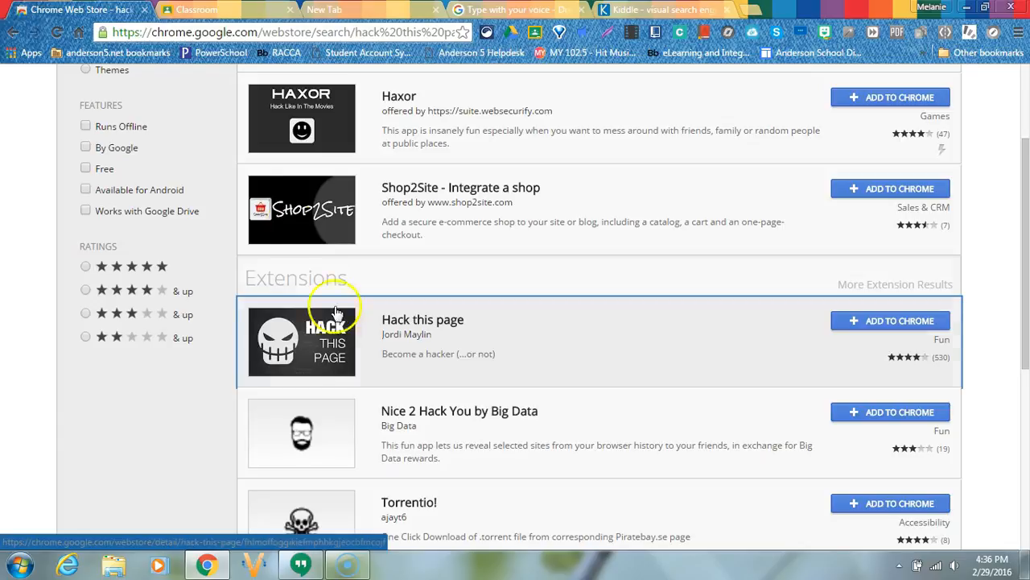
# Switch to Google Classroom and open the Fall2015_GAFE class to view its header.
pyautogui.click(203, 9)
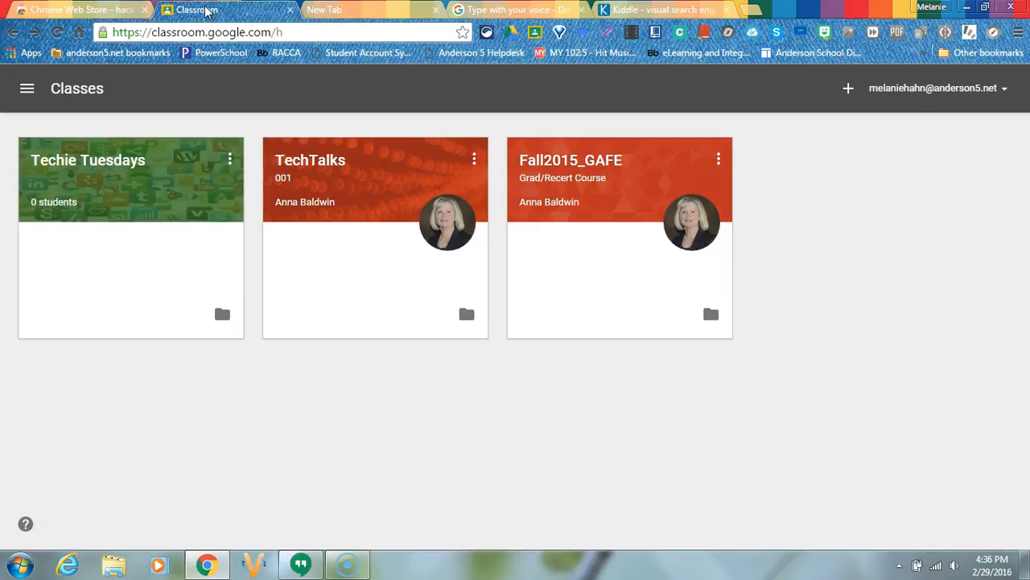
pyautogui.click(591, 161)
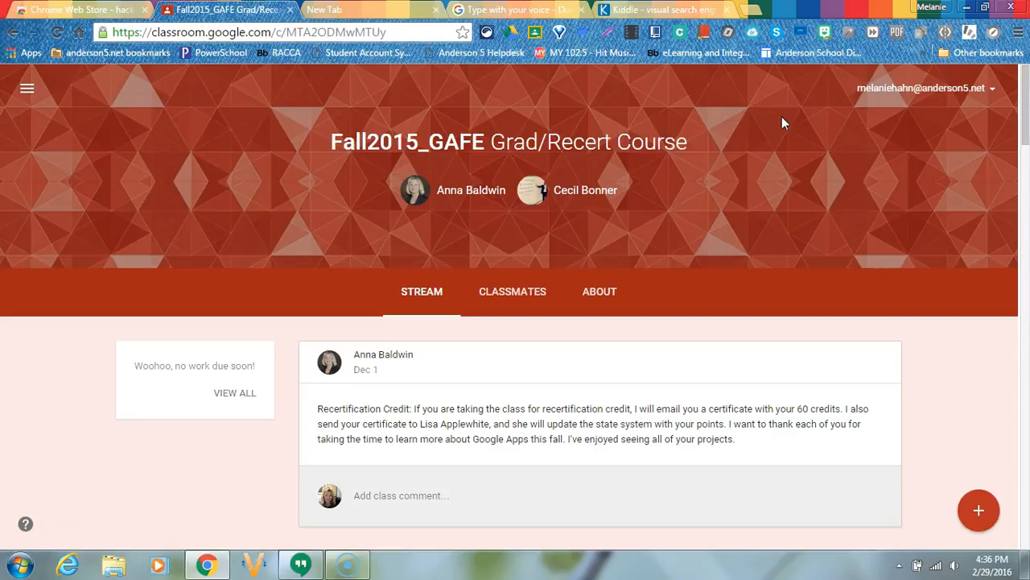
# Create a new blank Google Drawings file from Chrome's installed apps page, using the already open new tab.
pyautogui.click(380, 10)
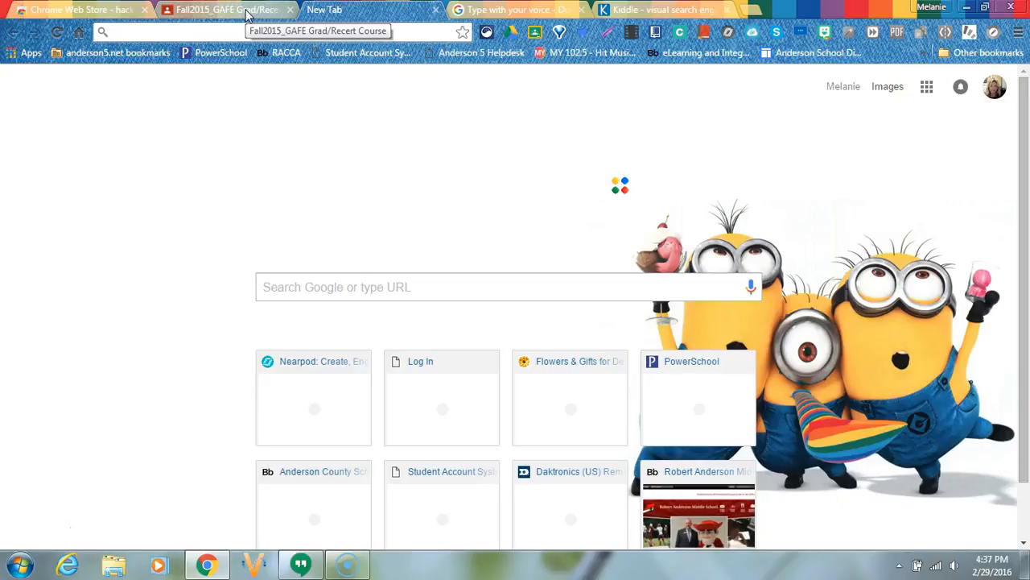
pyautogui.click(23, 53)
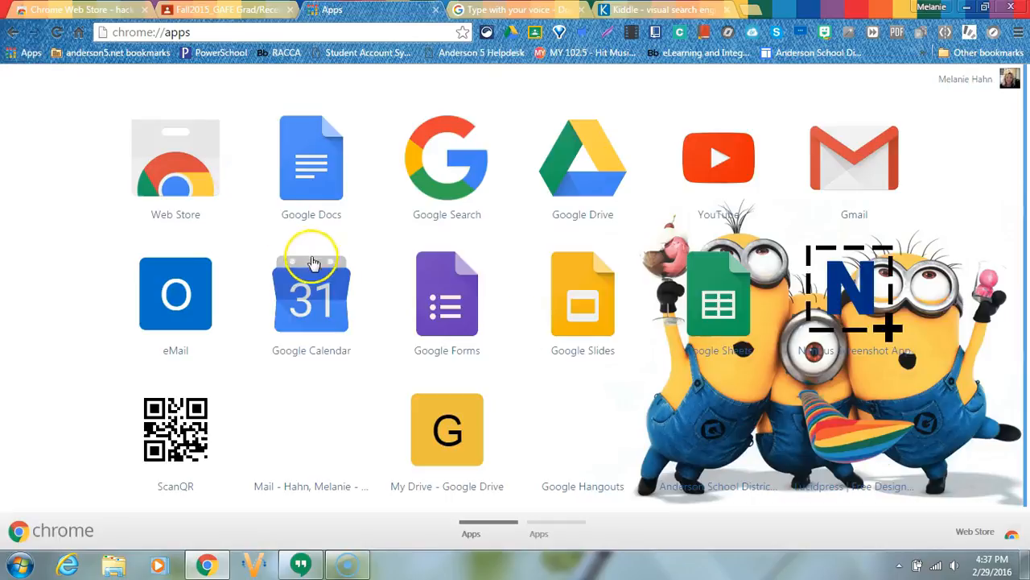
pyautogui.click(563, 522)
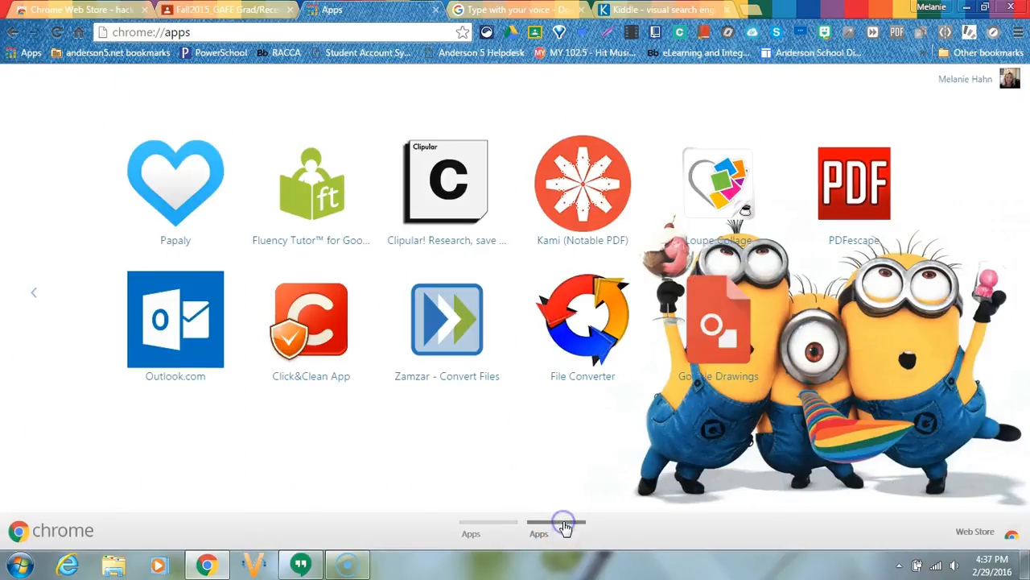
pyautogui.click(725, 322)
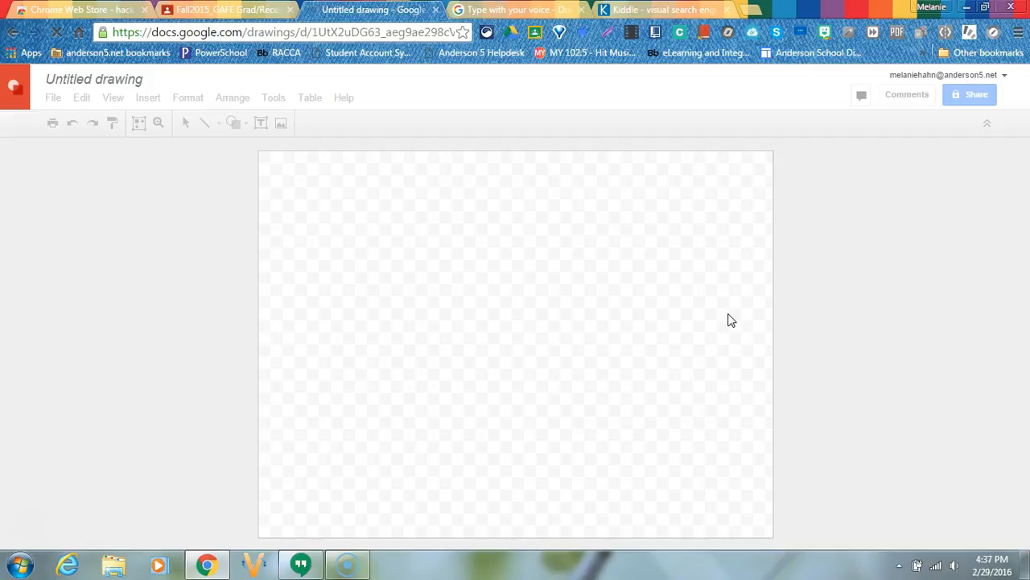
# Rename the untitled drawing as Google Classroom header.
pyautogui.click(142, 81)
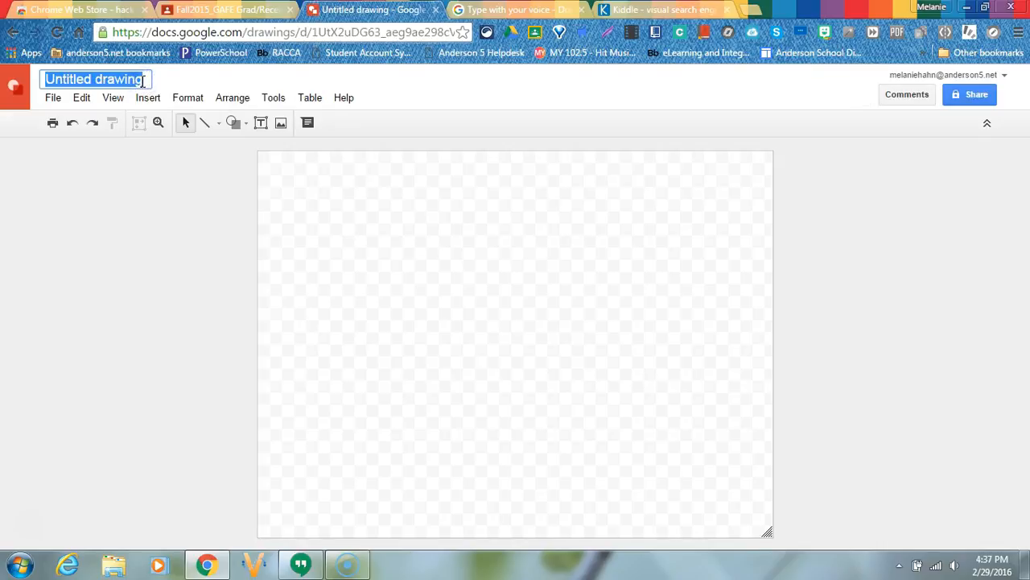
pyautogui.write('Google')
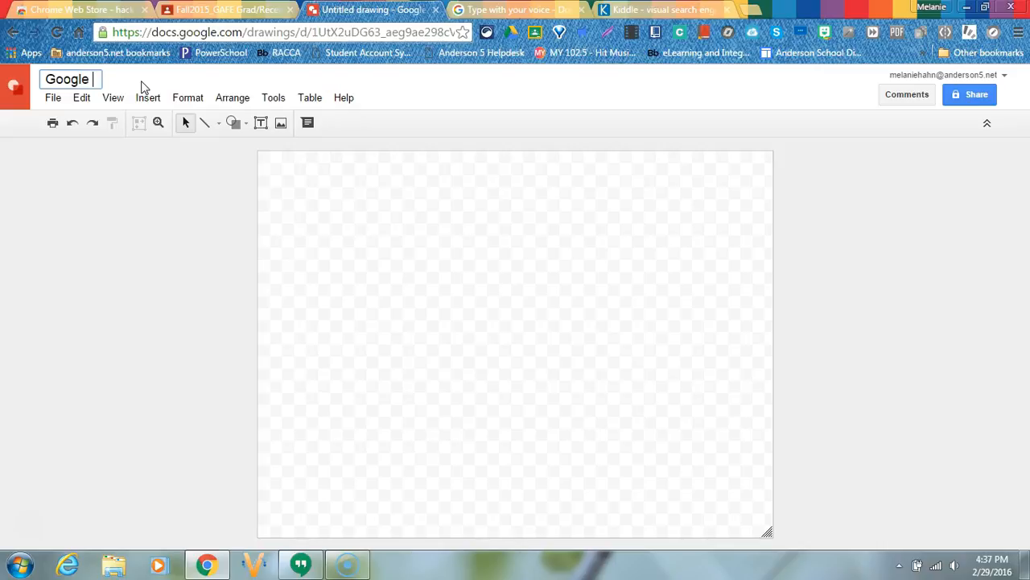
pyautogui.write('Classroom header')
pyautogui.click(336, 271)
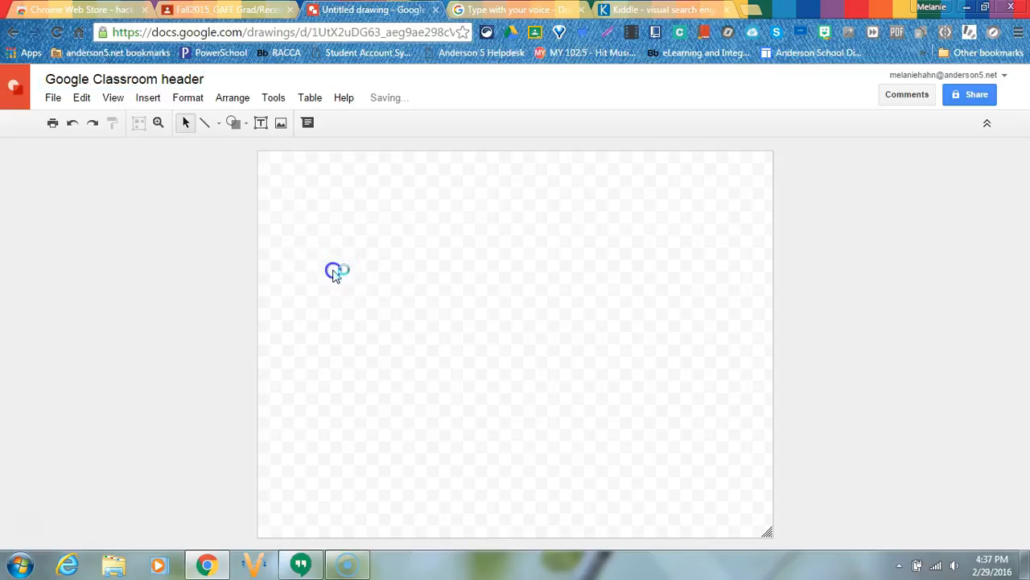
pyautogui.rightClick(331, 271)
pyautogui.click(335, 200)
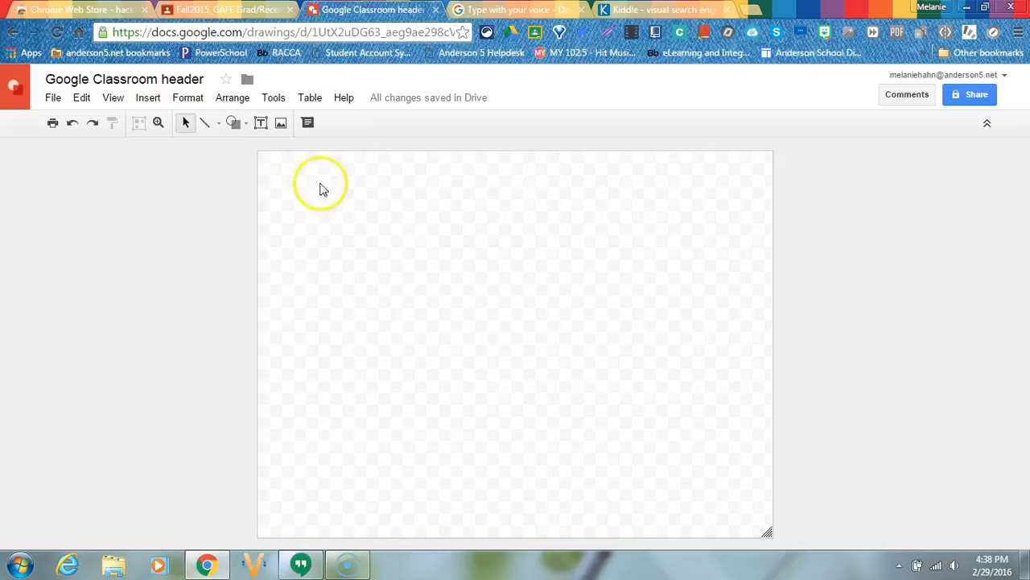
# Switch the drawing's page setup to a custom size measured in pixels.
pyautogui.click(53, 98)
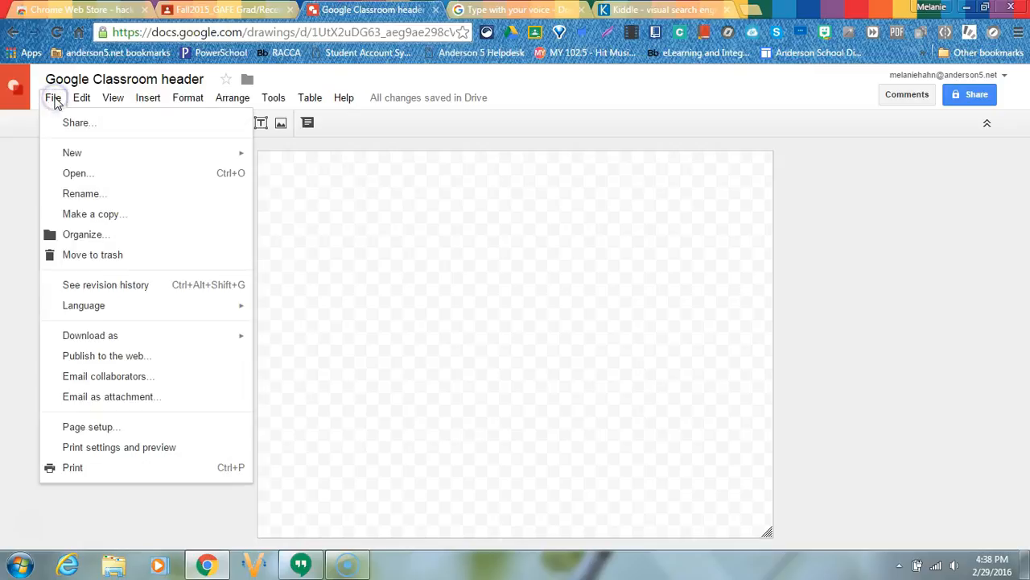
pyautogui.click(87, 426)
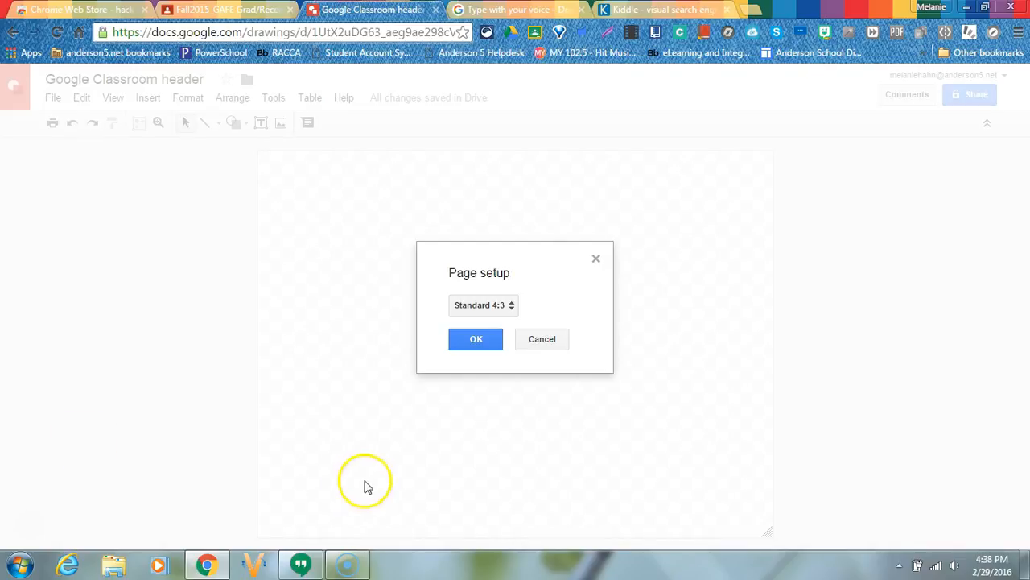
pyautogui.click(511, 311)
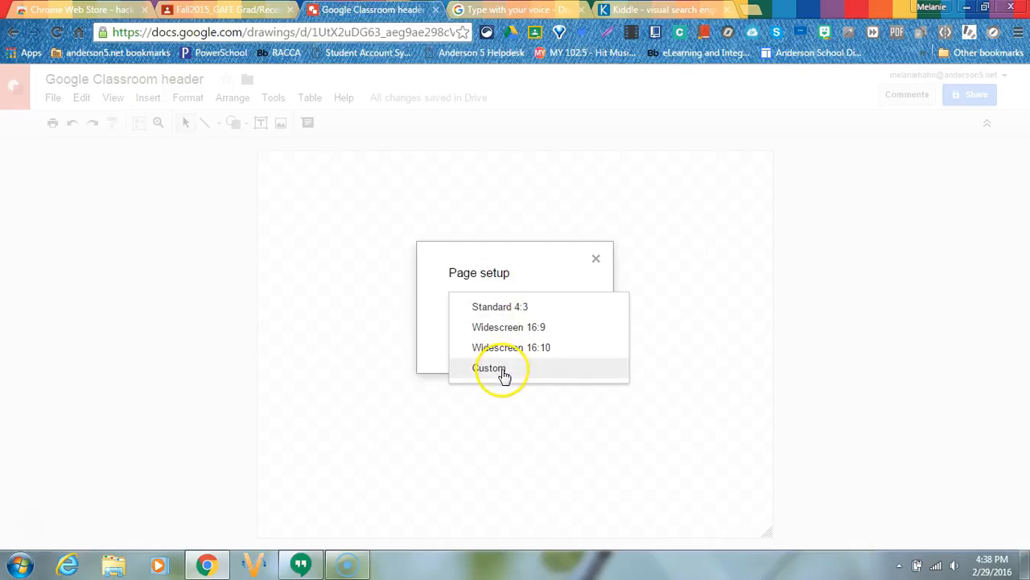
pyautogui.click(504, 375)
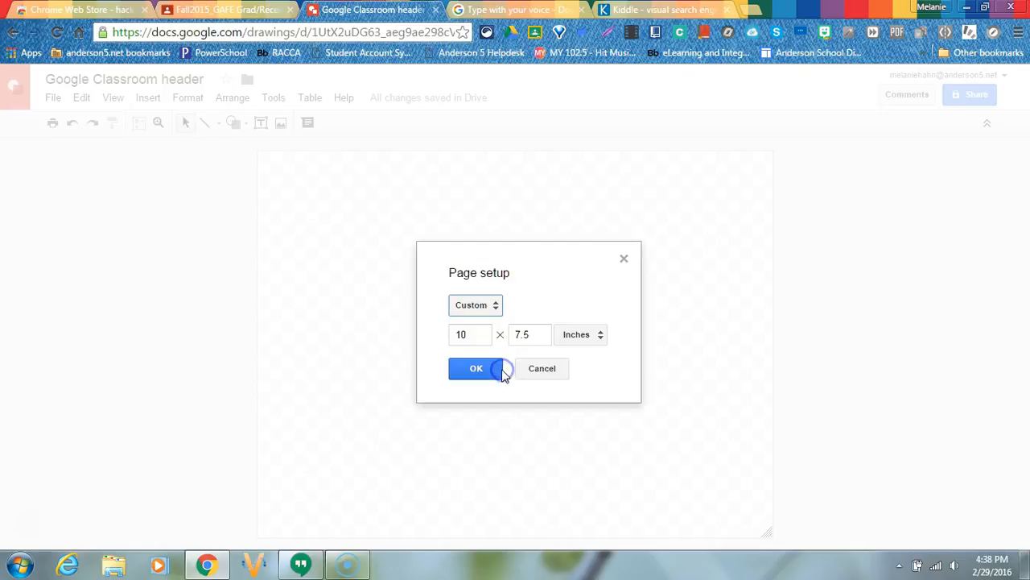
pyautogui.click(602, 338)
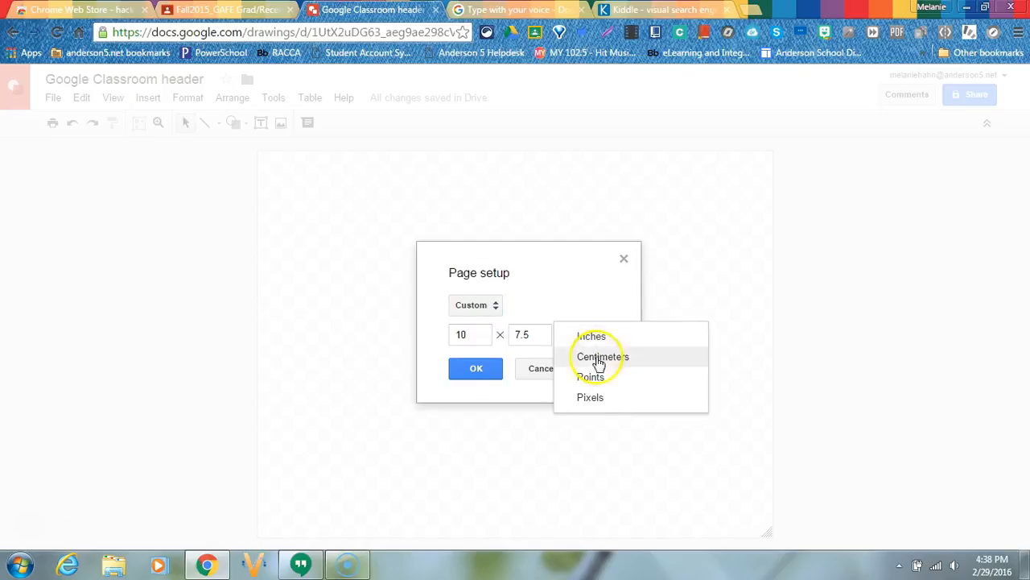
pyautogui.click(593, 397)
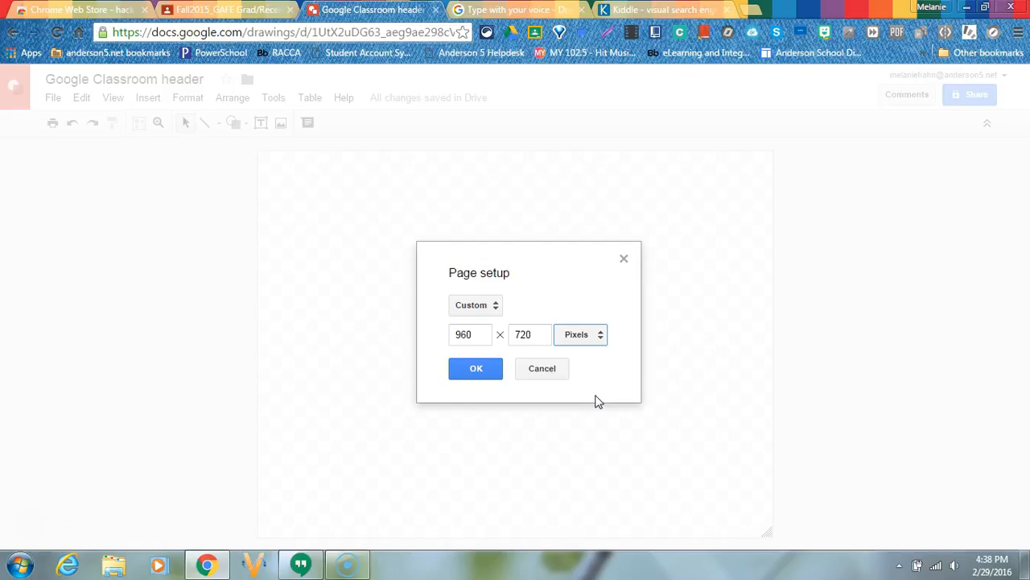
# Set the custom page size to 2000 by 400 pixels and apply it to the drawing.
pyautogui.click(480, 335)
pyautogui.press('BackSpace')
pyautogui.press('BackSpace')
pyautogui.press('BackSpace')
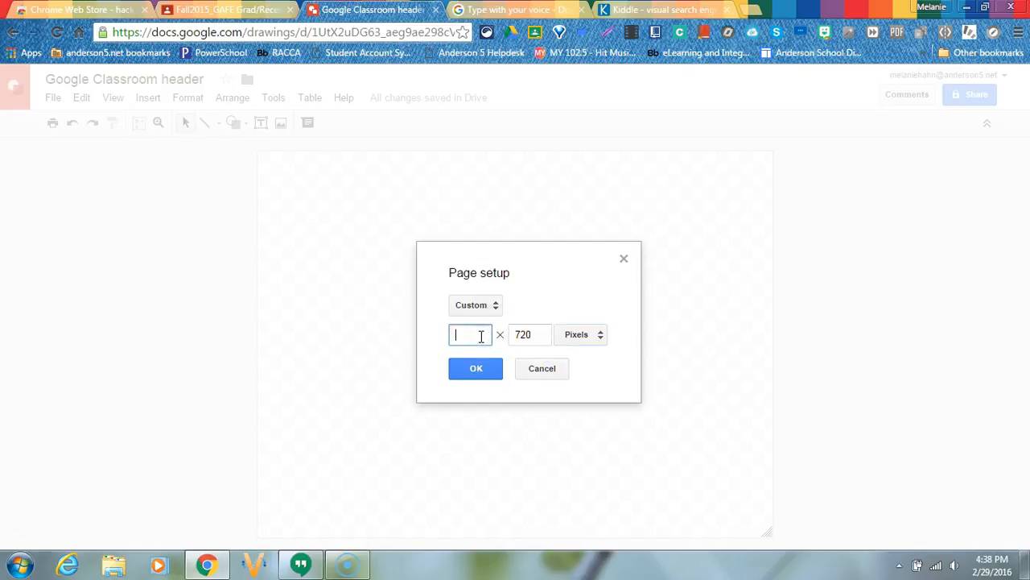
pyautogui.write('2000')
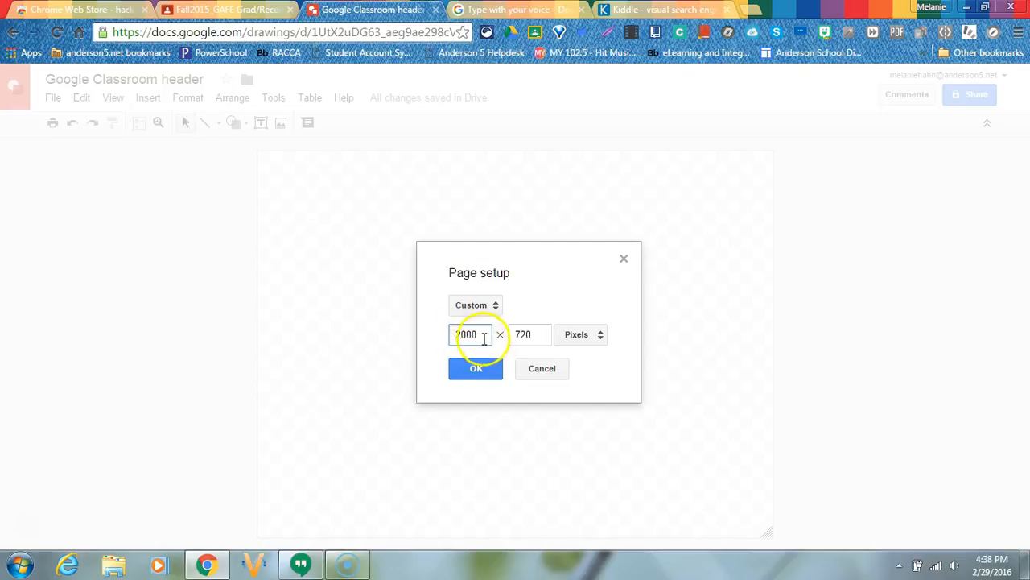
pyautogui.click(539, 334)
pyautogui.press('BackSpace')
pyautogui.press('BackSpace')
pyautogui.press('BackSpace')
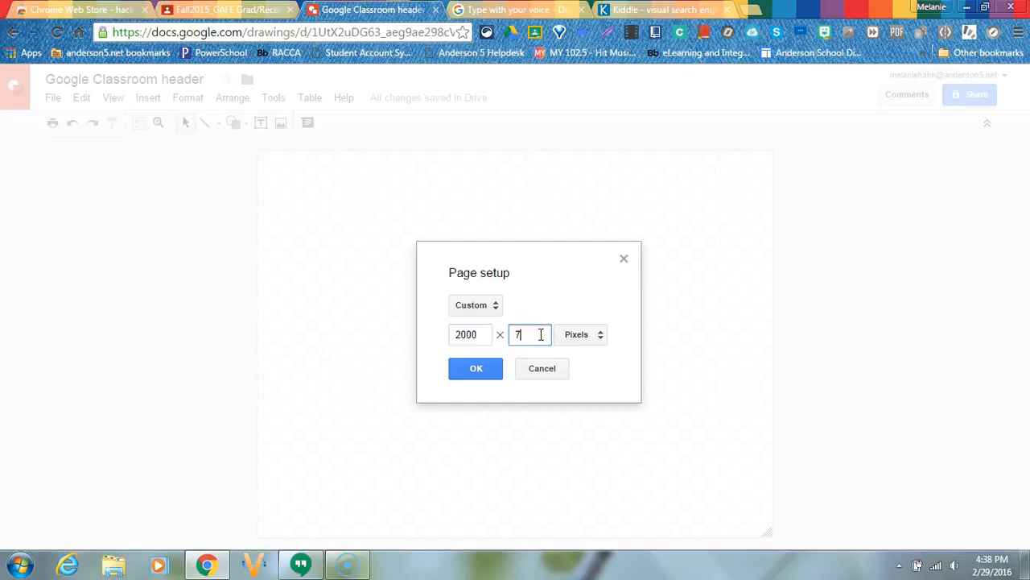
pyautogui.write('400')
pyautogui.click(466, 342)
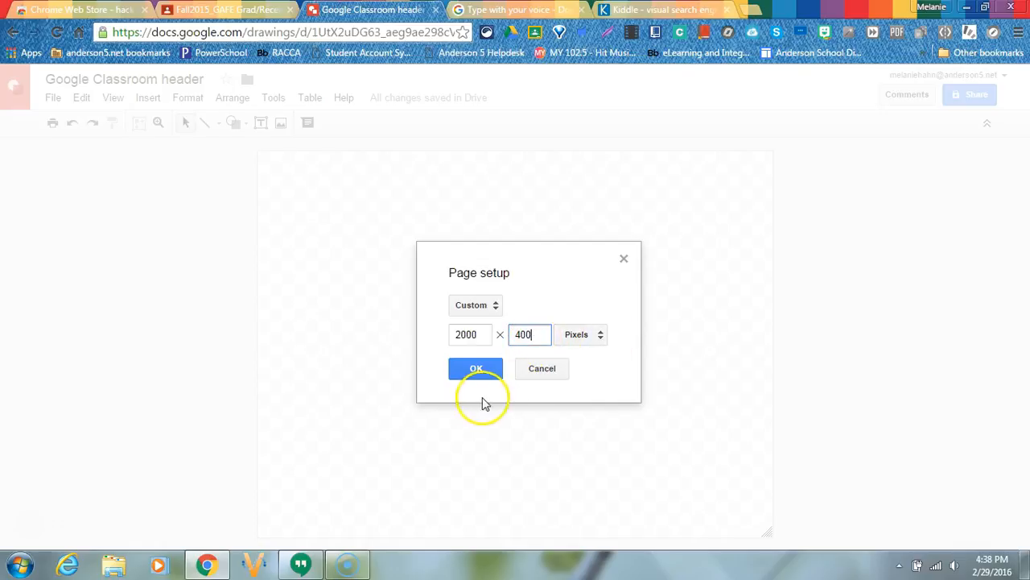
pyautogui.click(477, 370)
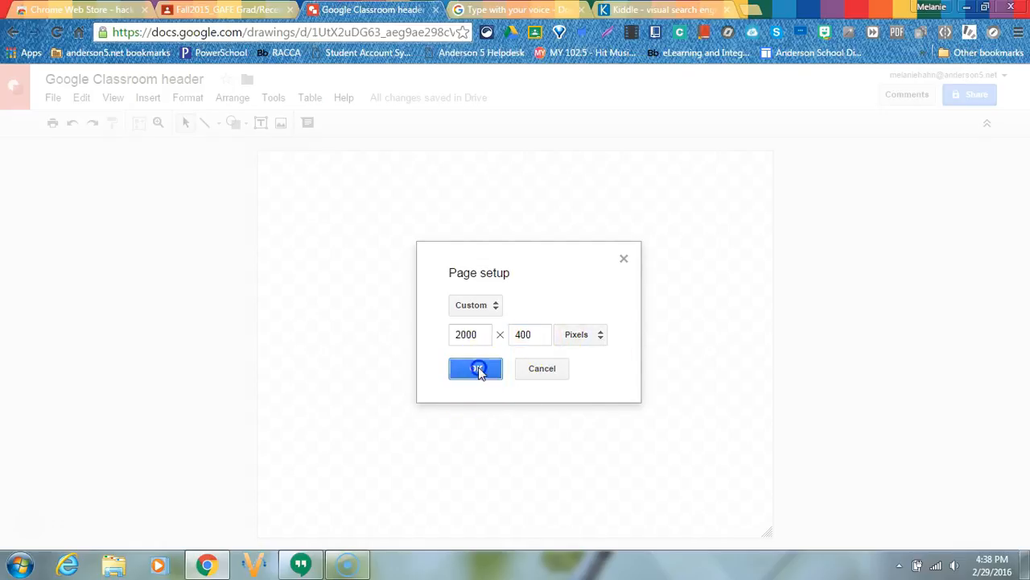
pyautogui.click(478, 370)
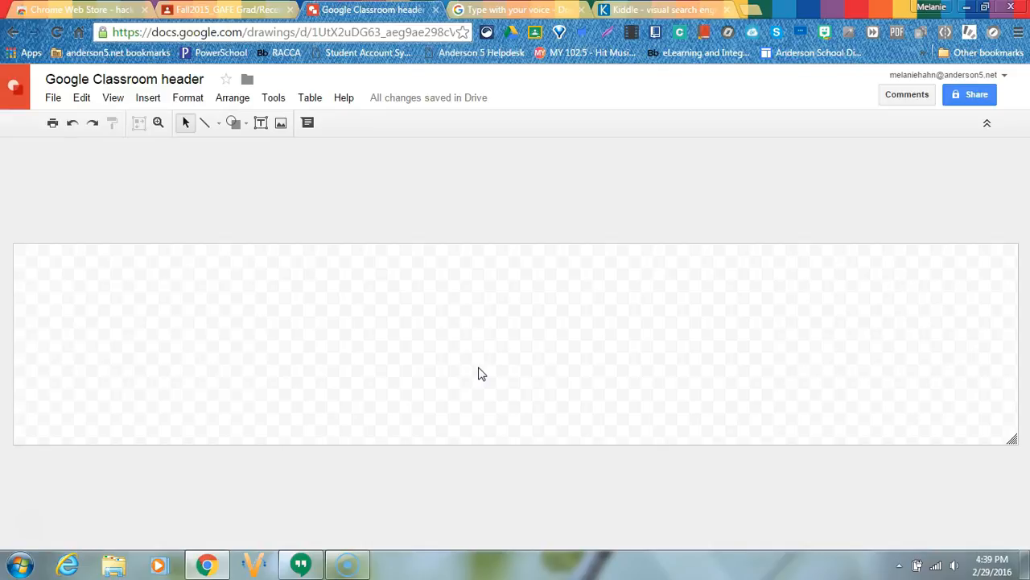
# Fill the drawing canvas with a solid black background.
pyautogui.click(433, 323)
pyautogui.rightClick(432, 326)
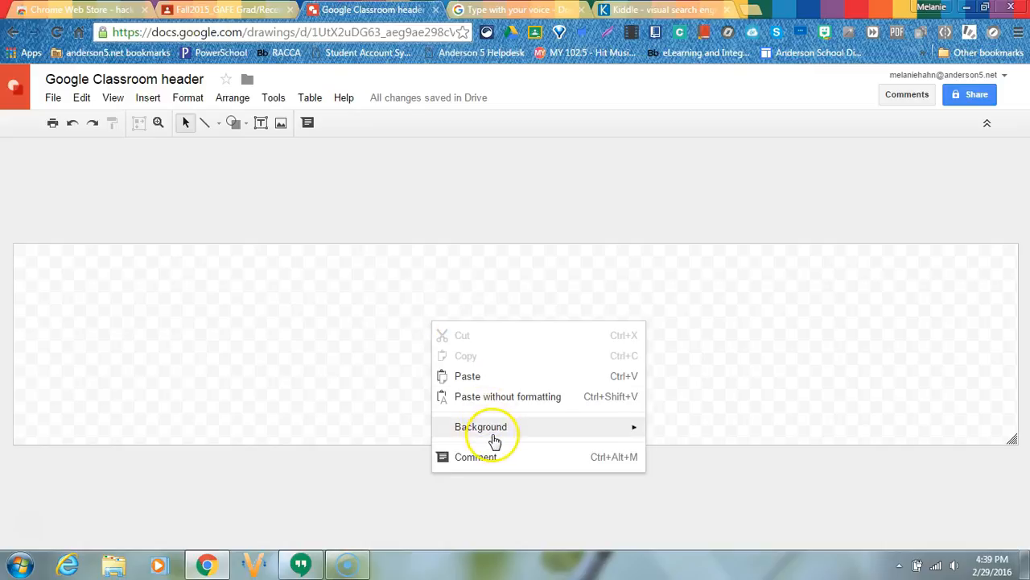
pyautogui.moveTo(494, 440)
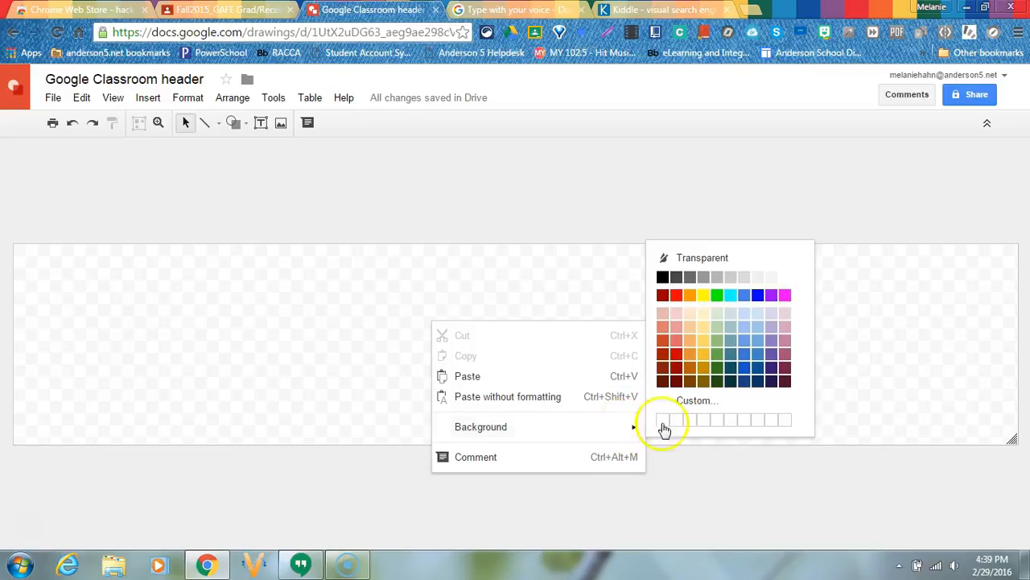
pyautogui.click(663, 279)
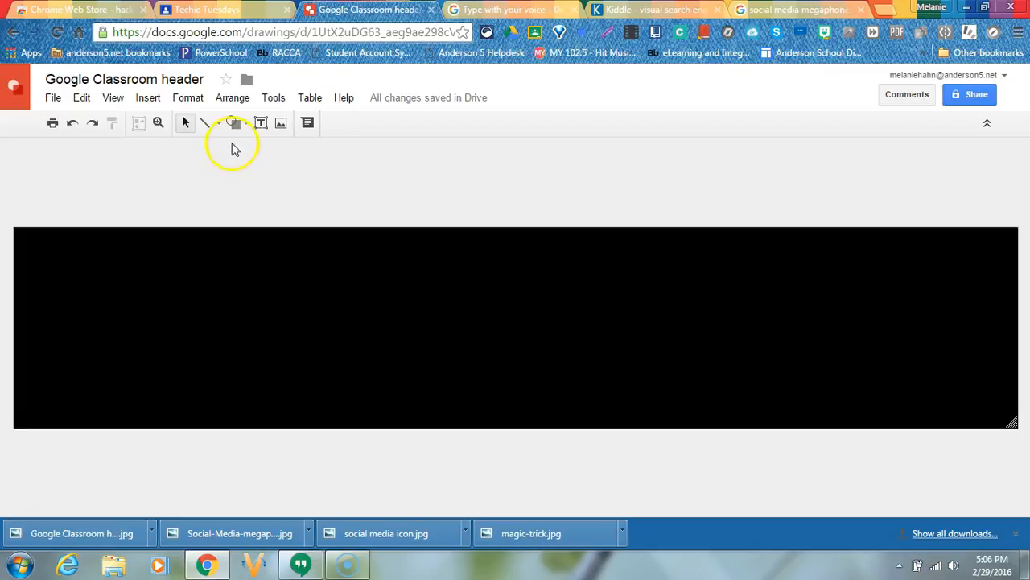
# Insert the social media icon picture from the Pictures library into the drawing.
pyautogui.click(148, 98)
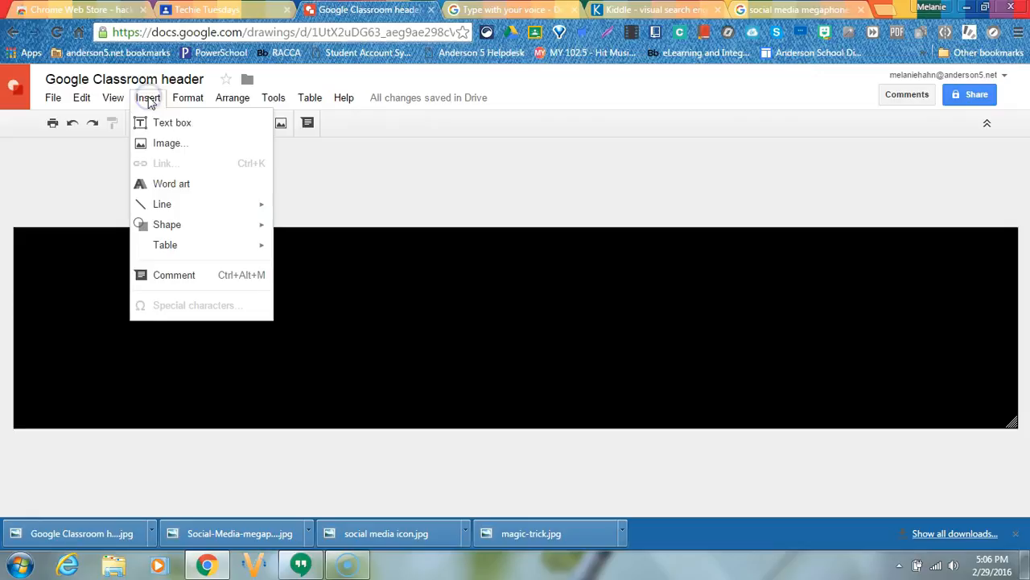
pyautogui.click(164, 150)
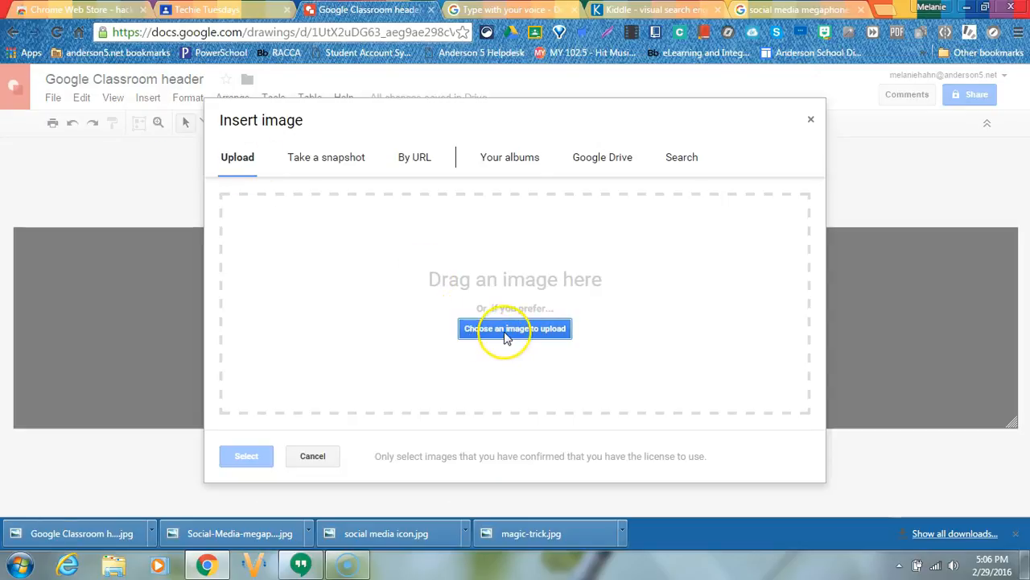
pyautogui.click(505, 334)
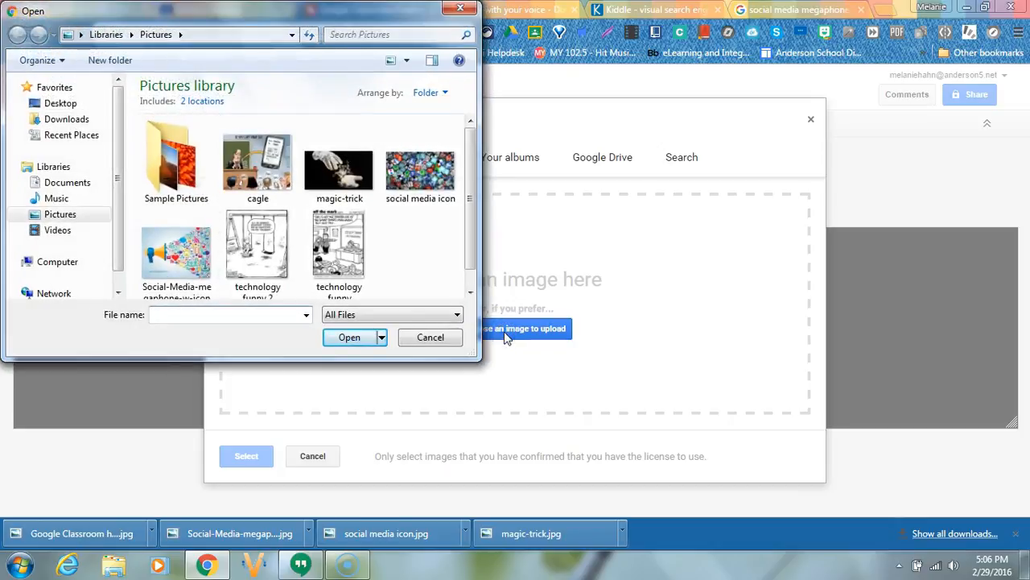
pyautogui.click(439, 177)
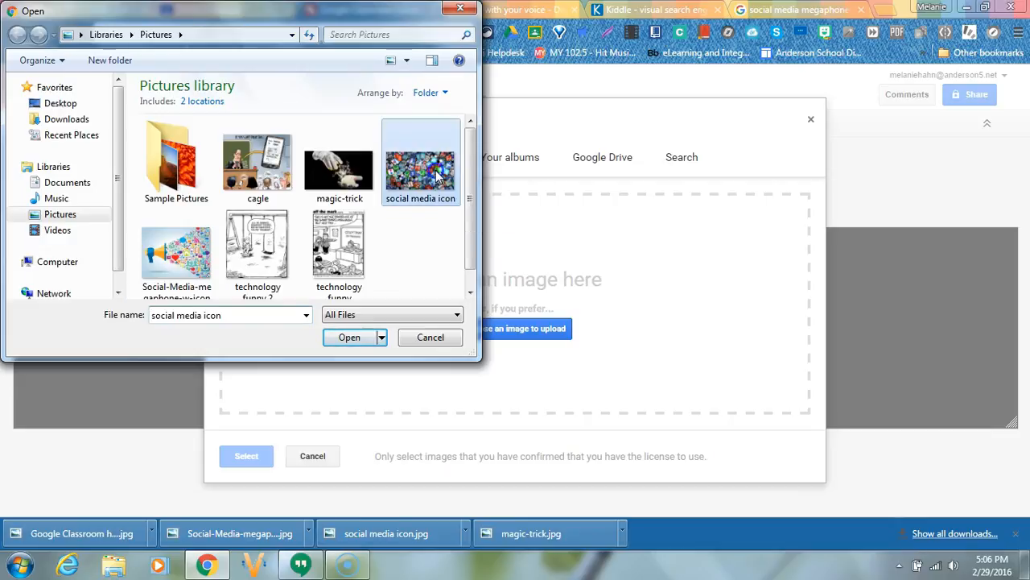
pyautogui.click(351, 339)
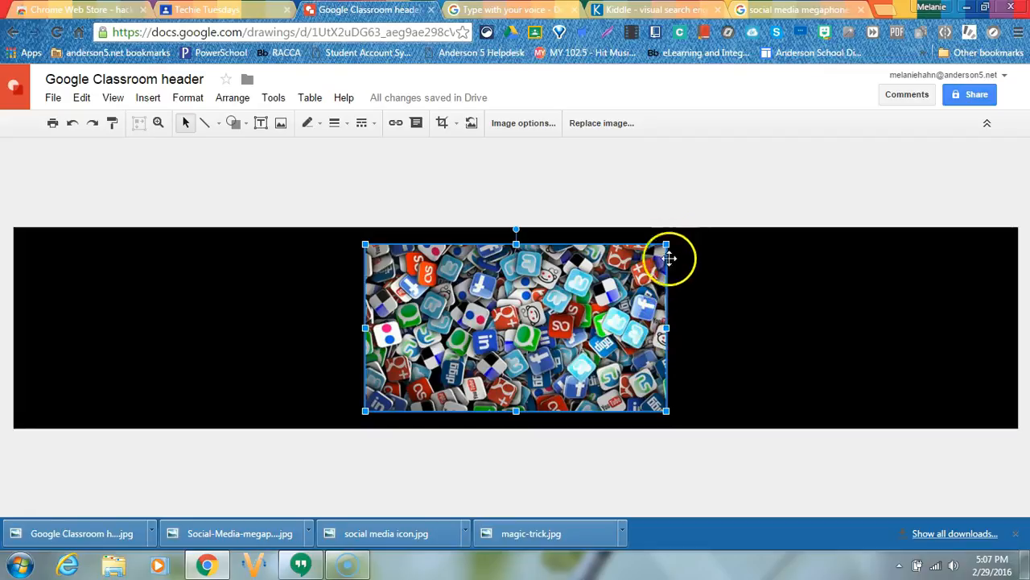
# Stretch the social media picture to the canvas's full height and widen it, leaving black margins at both ends.
pyautogui.moveTo(666, 328); pyautogui.dragTo(826, 338)
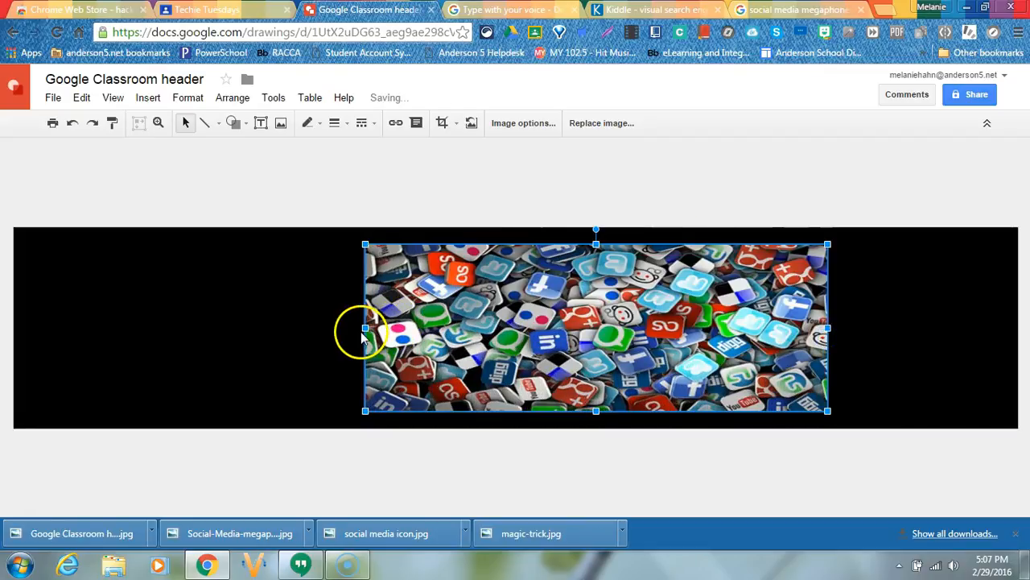
pyautogui.moveTo(366, 328); pyautogui.dragTo(172, 303)
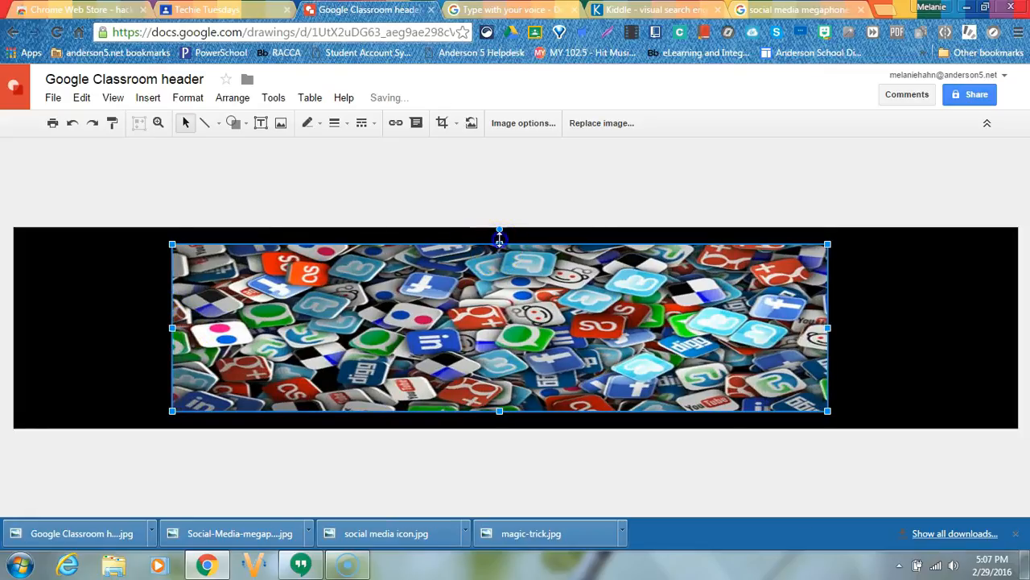
pyautogui.moveTo(500, 230); pyautogui.dragTo(500, 214)
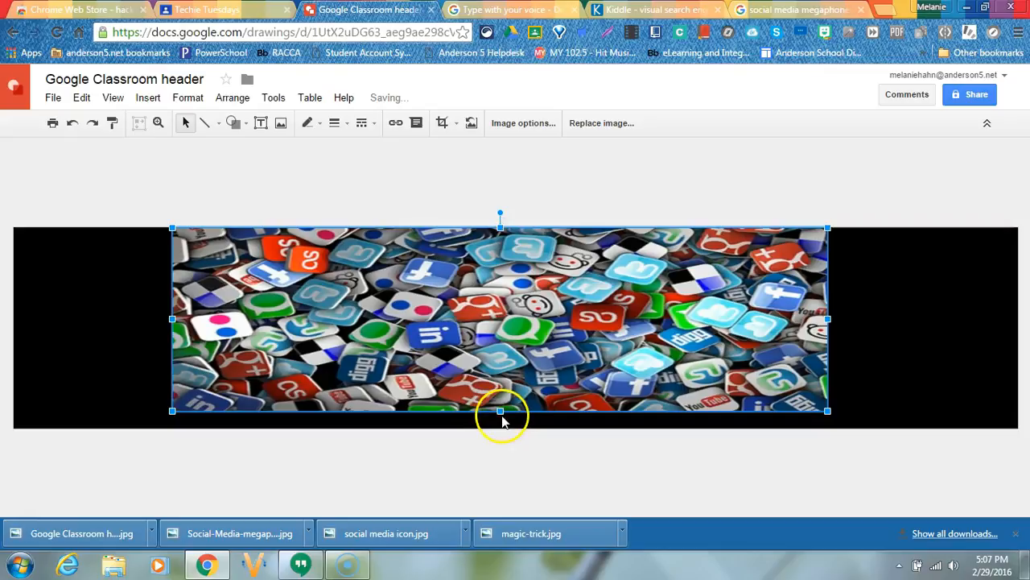
pyautogui.moveTo(497, 409); pyautogui.dragTo(500, 428)
pyautogui.moveTo(828, 327); pyautogui.dragTo(873, 328)
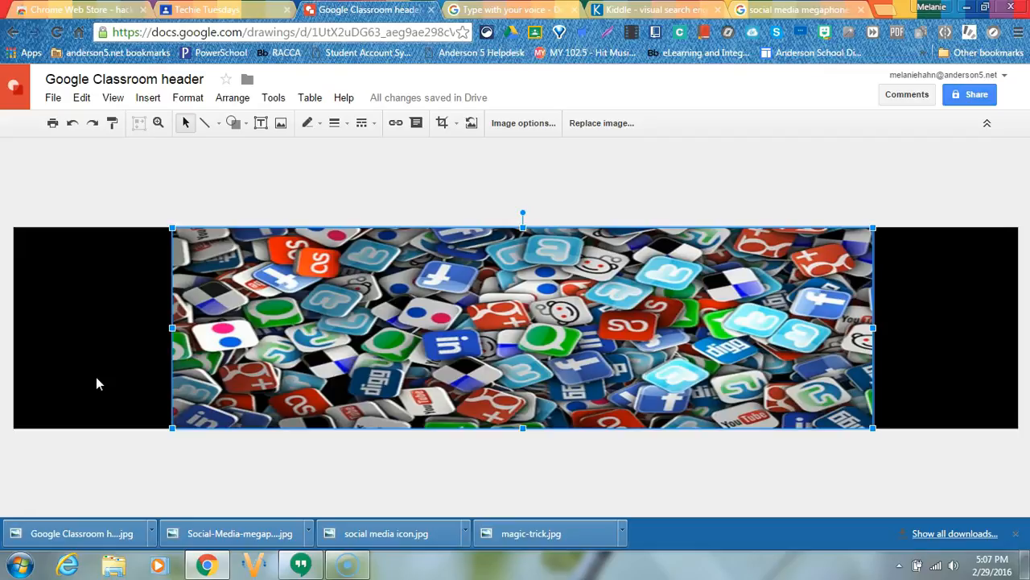
# Download the social media header drawing as a JPEG image.
pyautogui.click(53, 99)
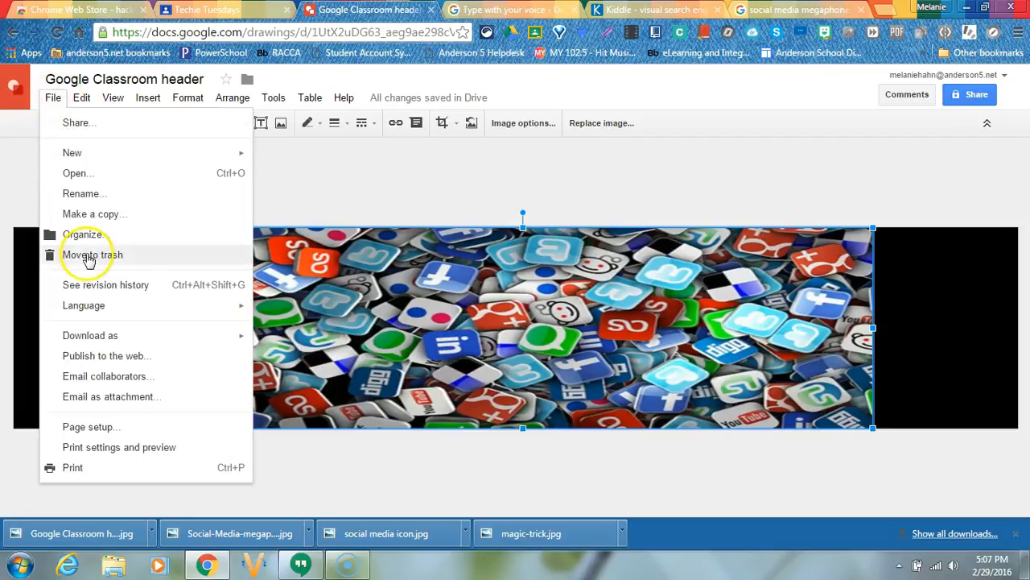
pyautogui.moveTo(97, 335)
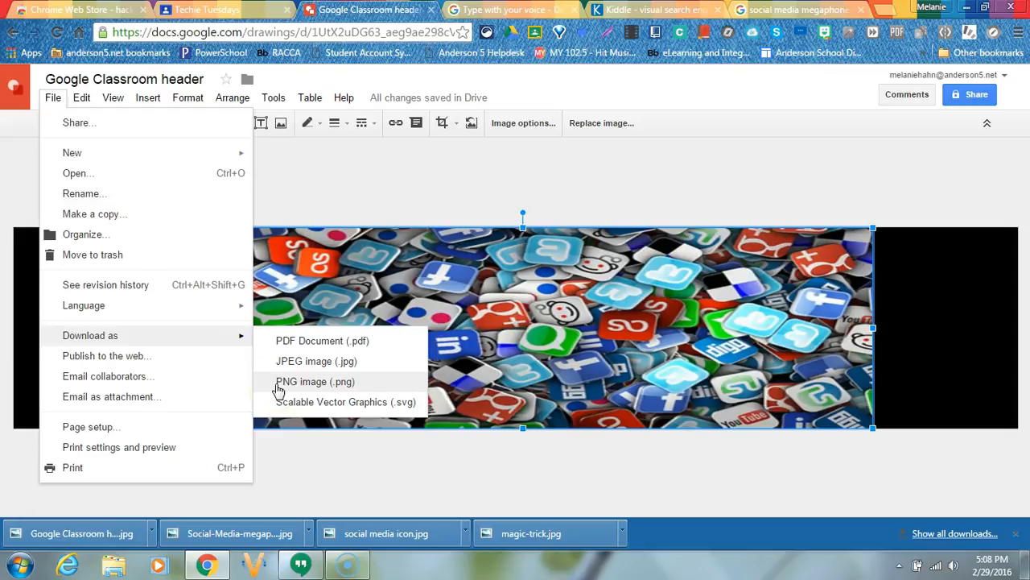
pyautogui.click(299, 362)
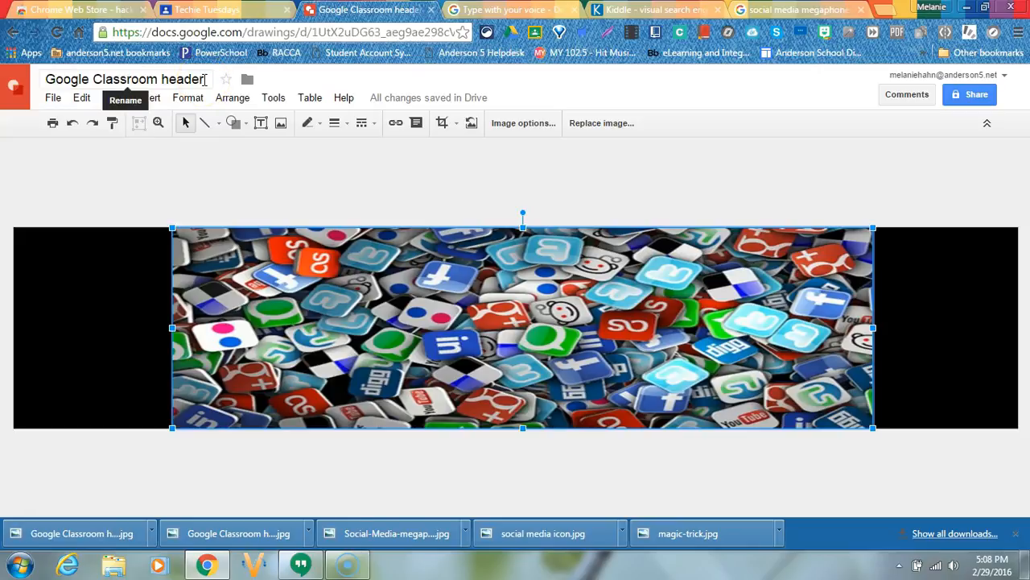
# Switch to the Techie Tuesdays class in Google Classroom and upload Google Classroom header (1) from Downloads as its header photo.
pyautogui.click(225, 12)
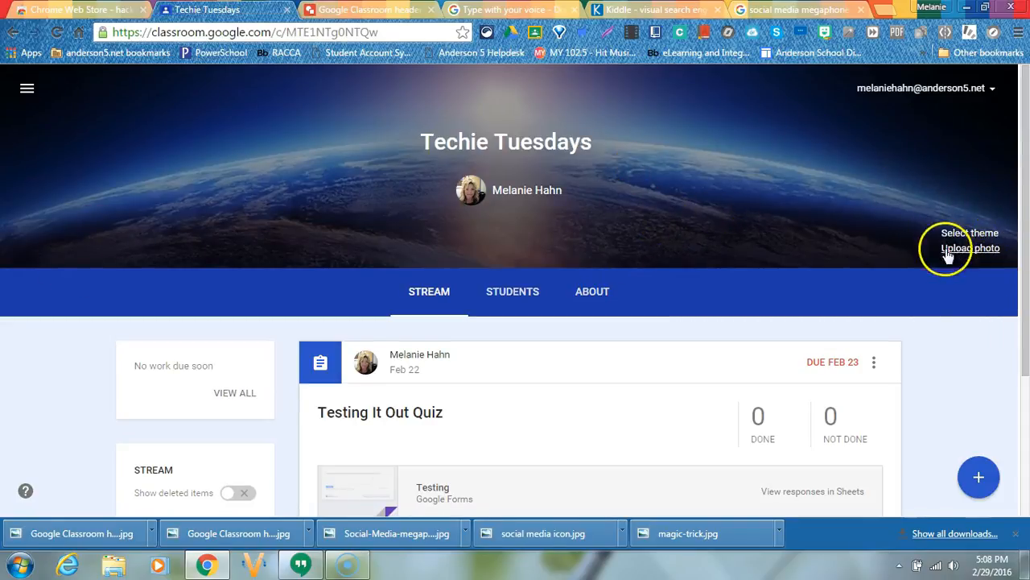
pyautogui.click(974, 249)
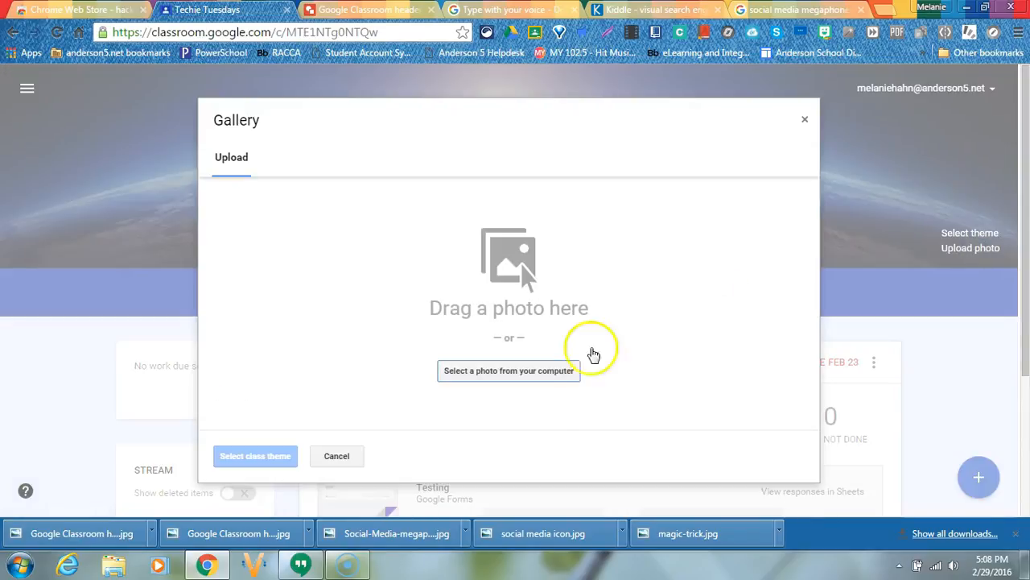
pyautogui.click(542, 377)
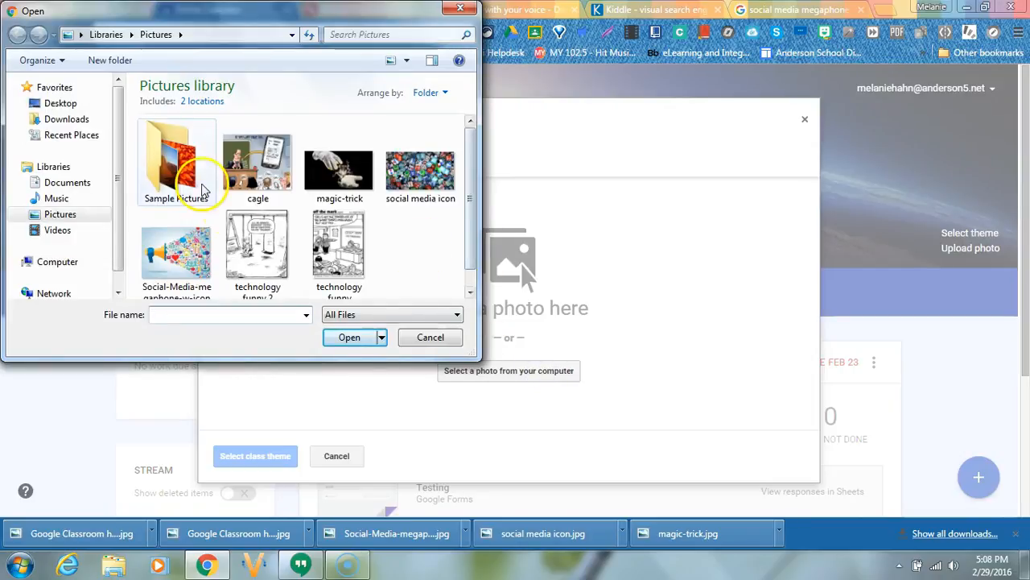
pyautogui.click(63, 119)
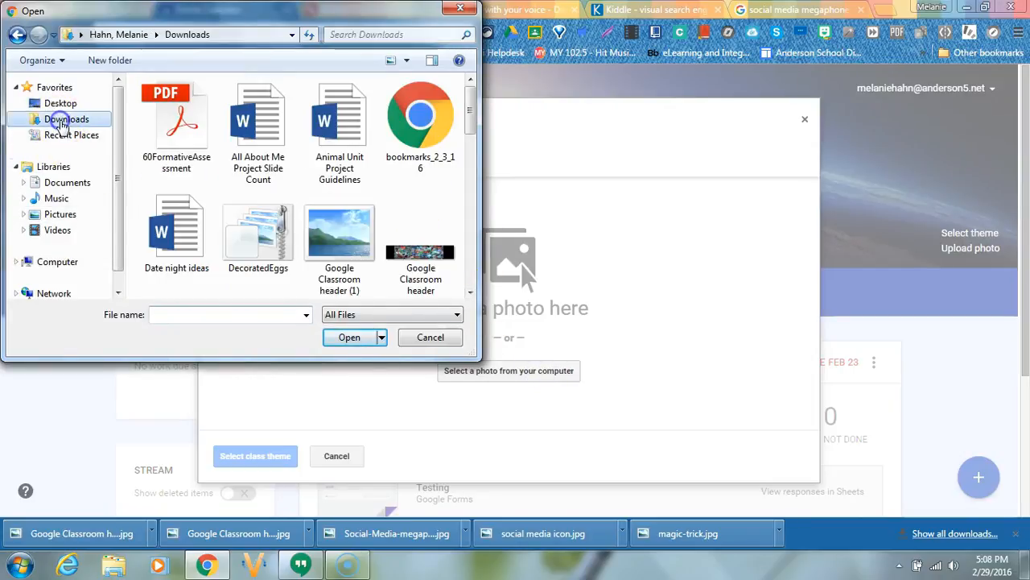
pyautogui.click(343, 244)
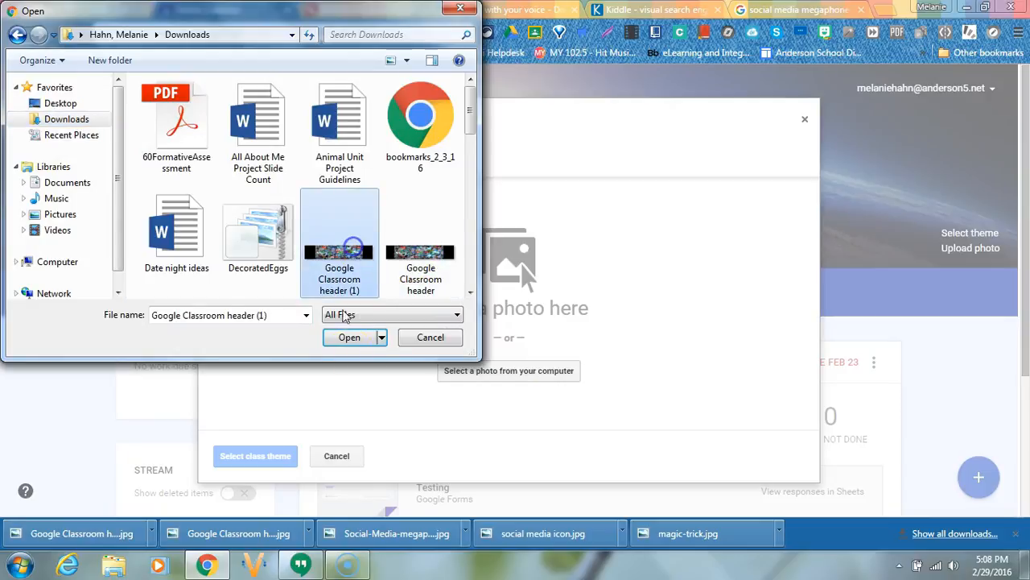
pyautogui.click(351, 337)
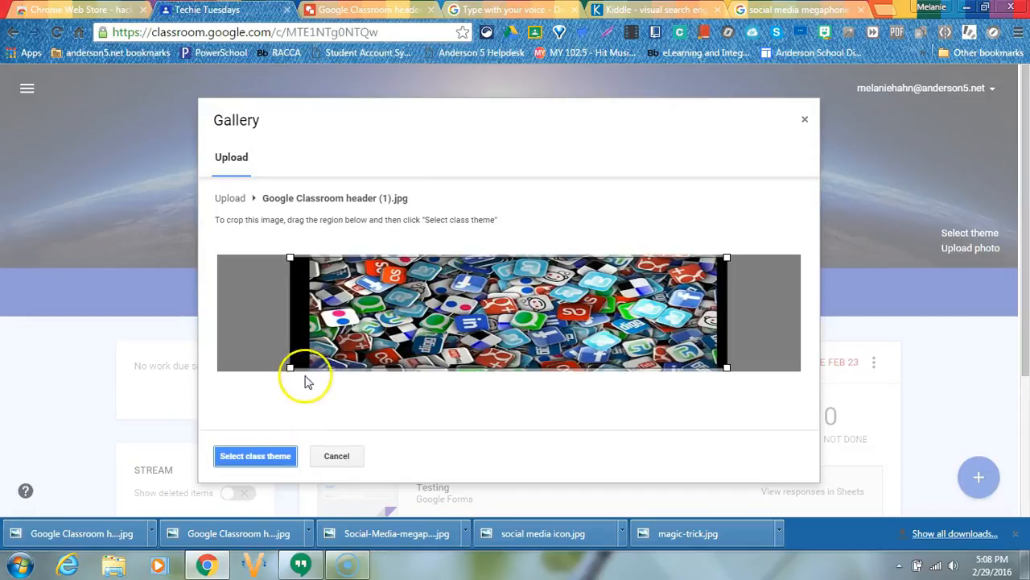
# Crop the uploaded header so the black margins are excluded, and apply it as the class theme.
pyautogui.moveTo(290, 369); pyautogui.dragTo(317, 367)
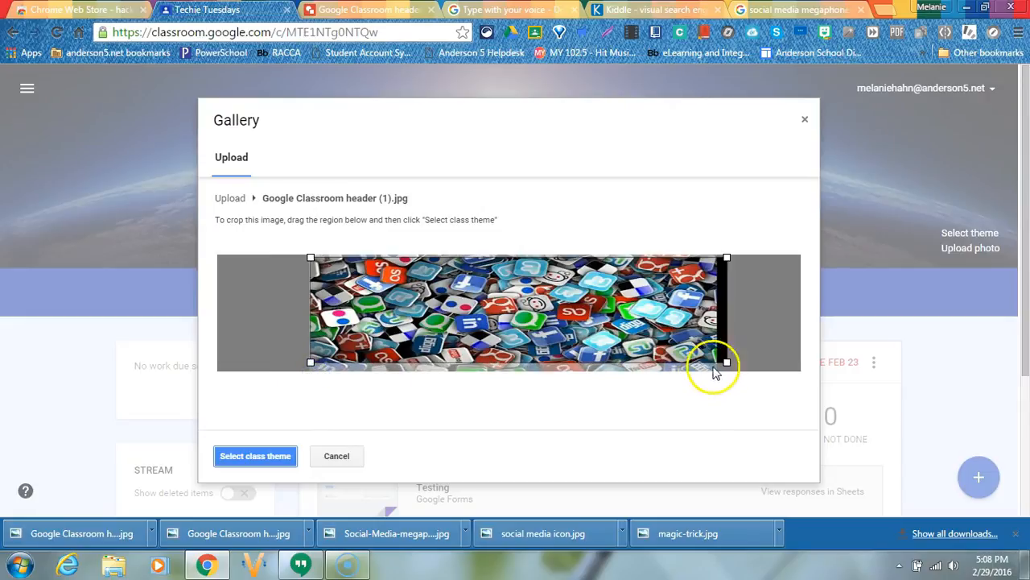
pyautogui.moveTo(727, 362); pyautogui.dragTo(716, 359)
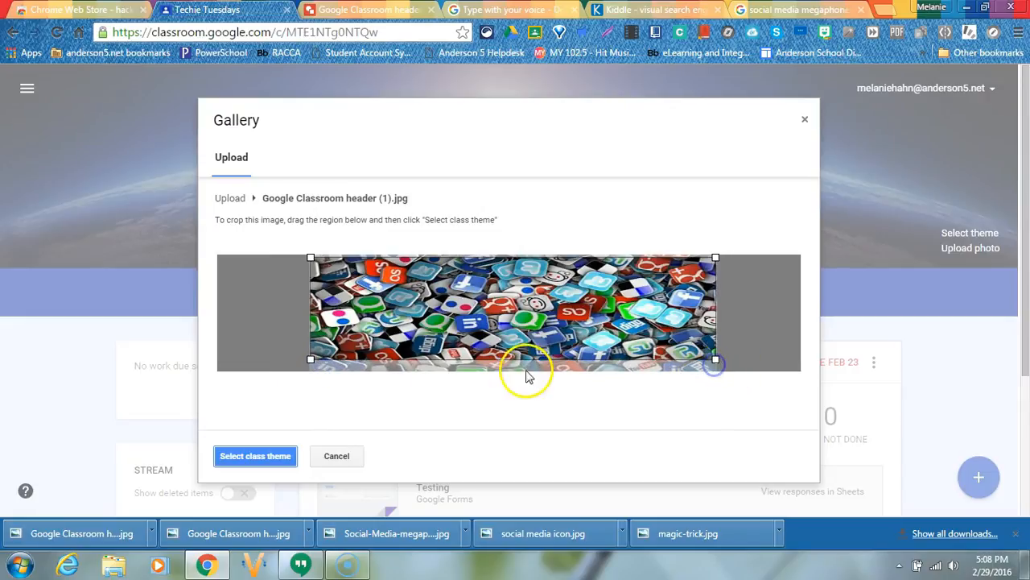
pyautogui.click(257, 456)
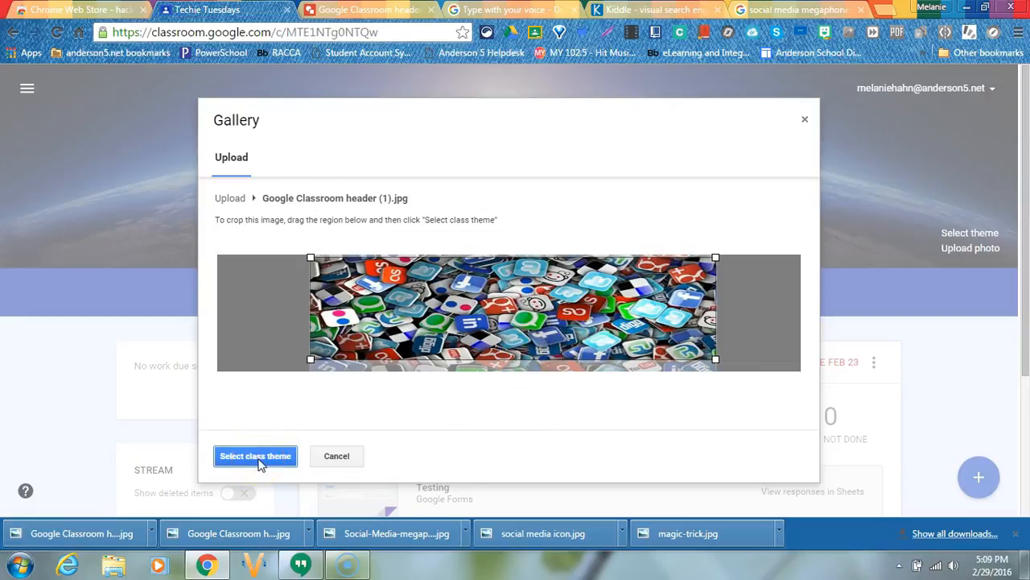
pyautogui.click(258, 457)
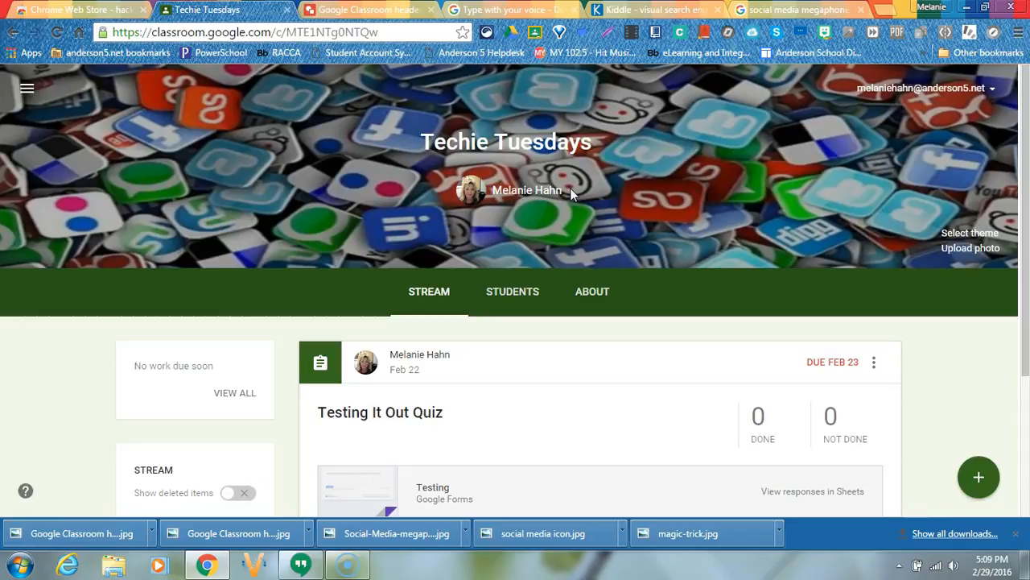
# Return to the Google Classroom header drawing, replace the social media picture with magic-trick from Pictures, and place it near the canvas's left end.
pyautogui.click(367, 9)
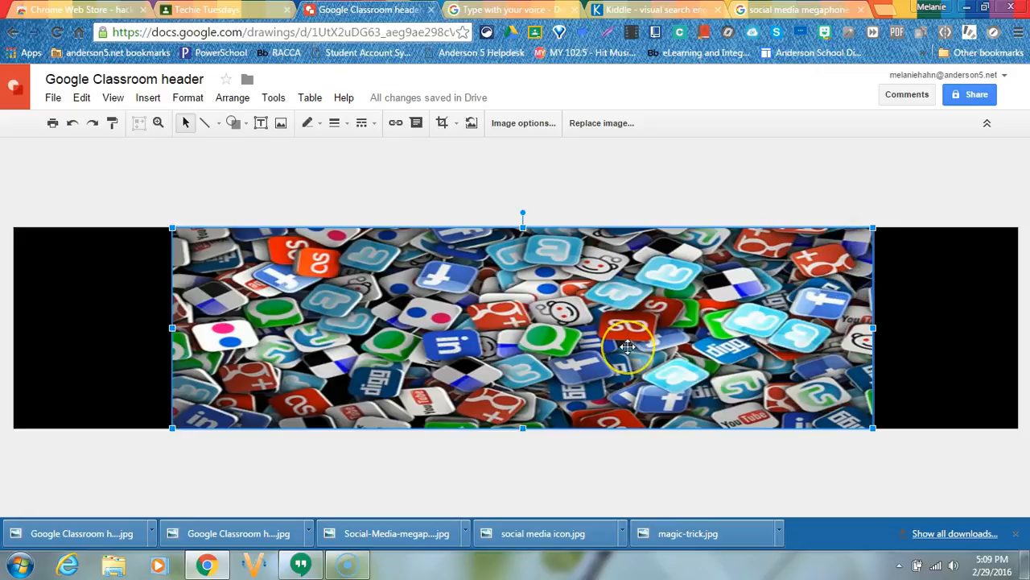
pyautogui.press('Delete')
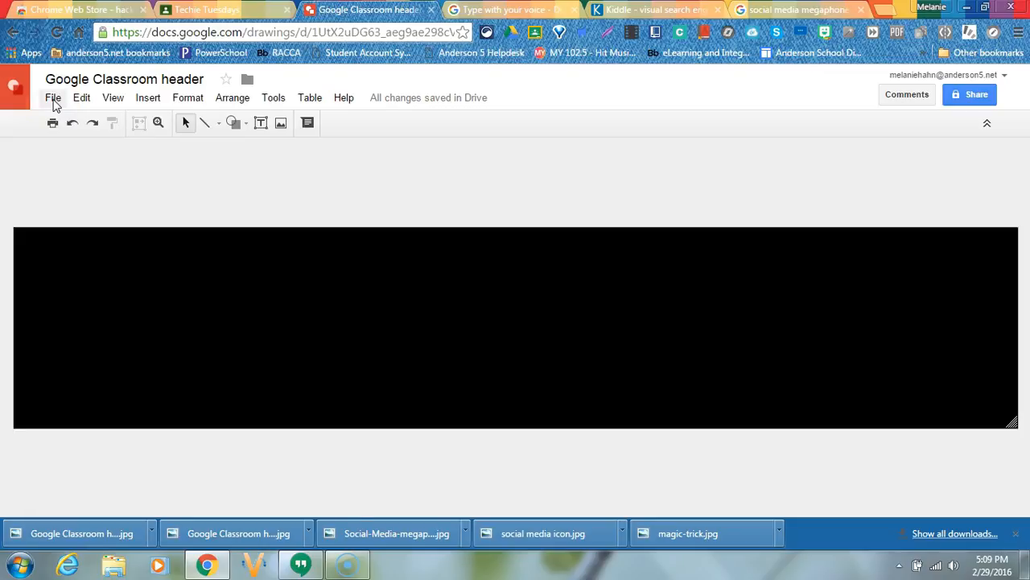
pyautogui.click(147, 97)
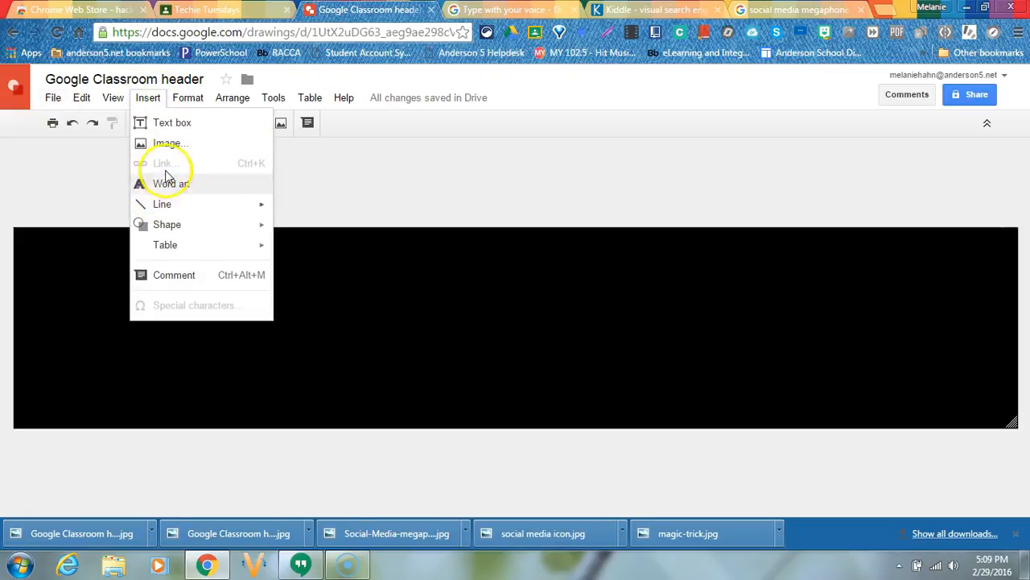
pyautogui.click(163, 143)
pyautogui.click(484, 328)
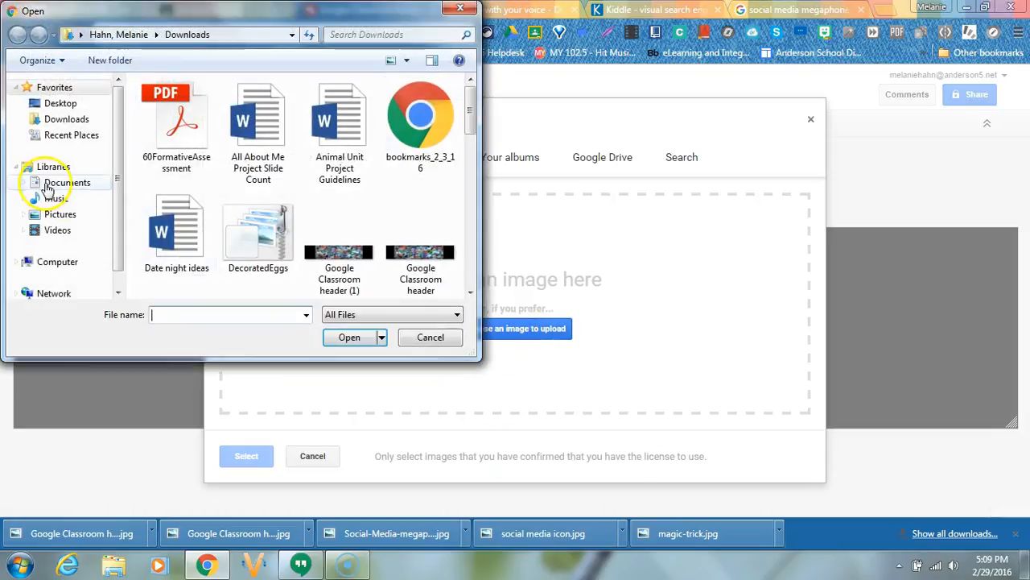
pyautogui.click(60, 214)
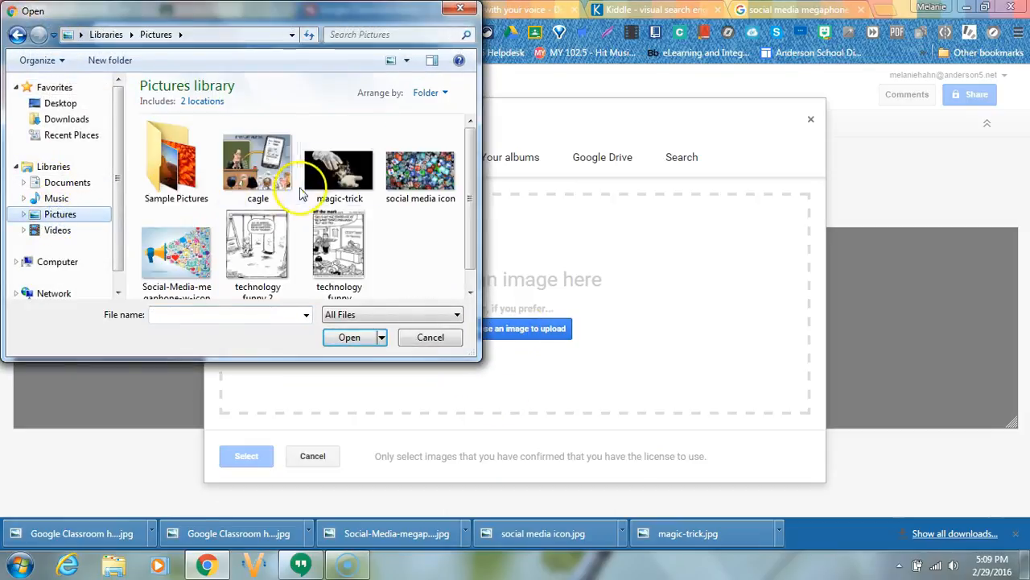
pyautogui.click(318, 185)
pyautogui.click(351, 338)
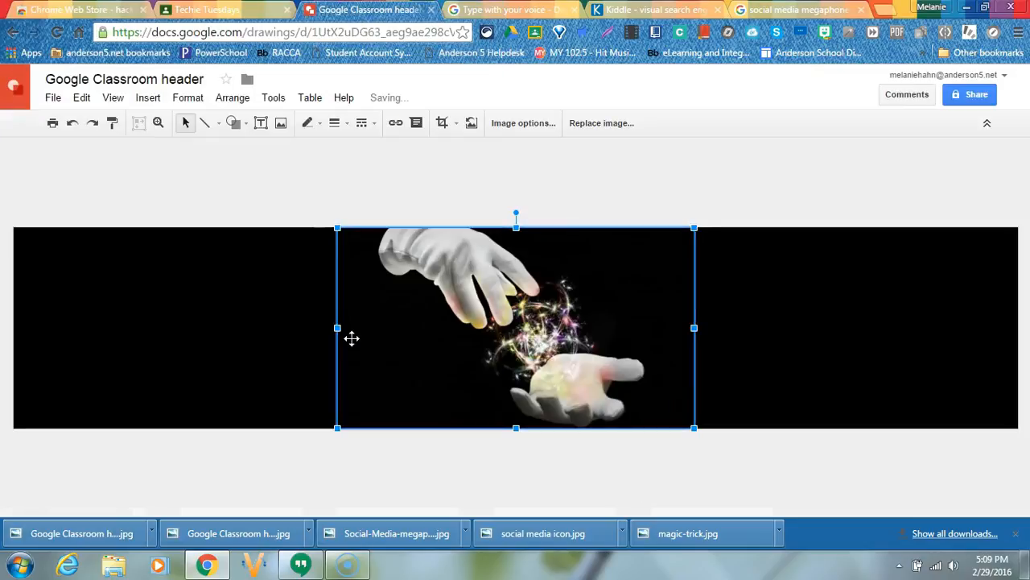
pyautogui.moveTo(563, 332); pyautogui.dragTo(246, 304)
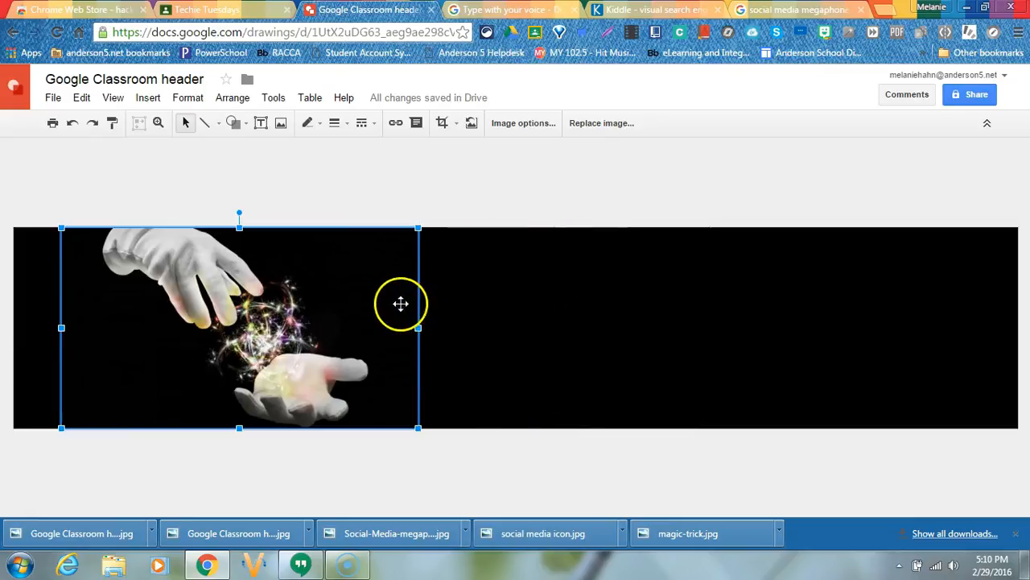
pyautogui.moveTo(295, 306); pyautogui.dragTo(274, 314)
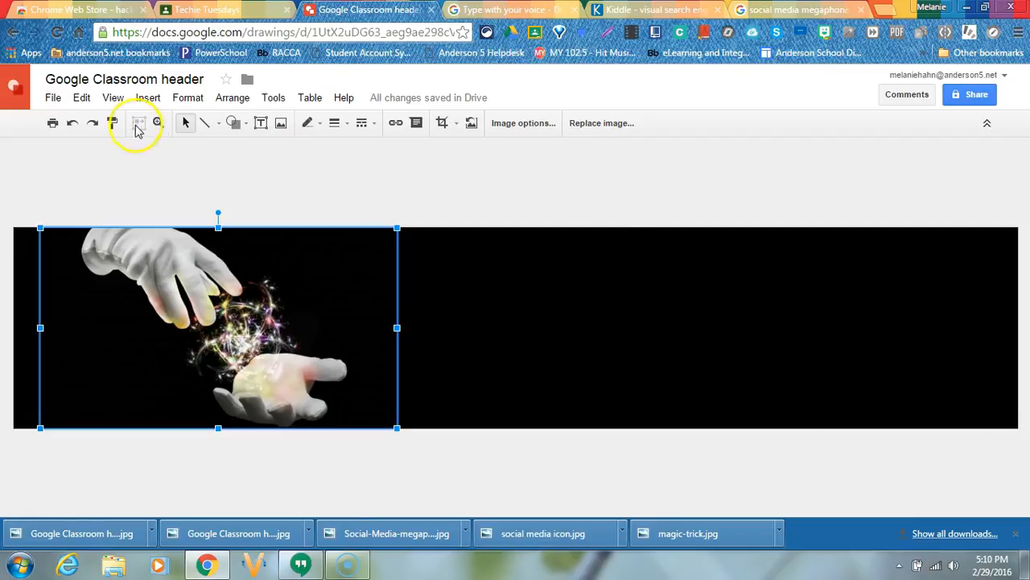
# Download the magic-trick version of the drawing as a JPEG image.
pyautogui.click(53, 100)
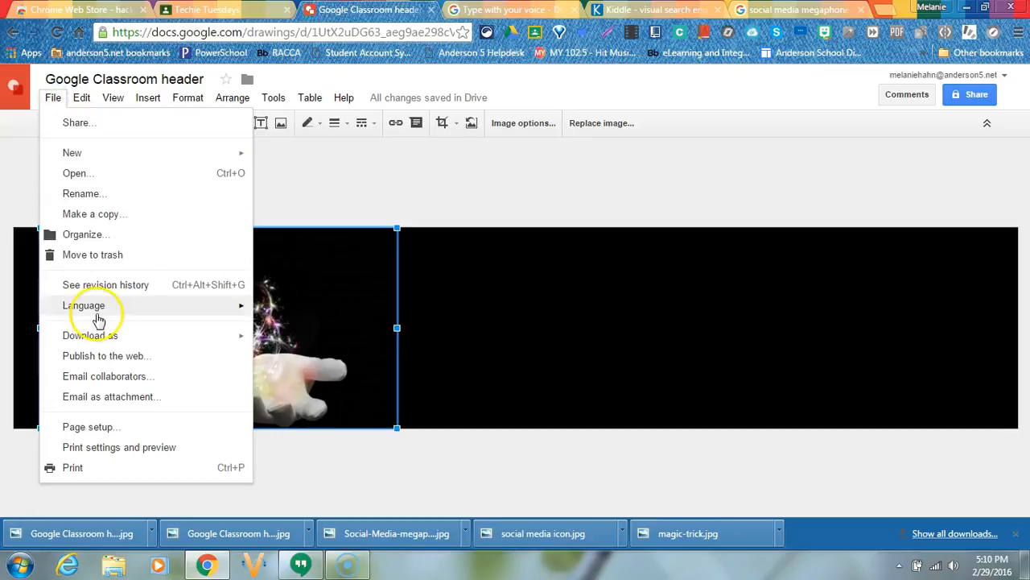
pyautogui.moveTo(103, 335)
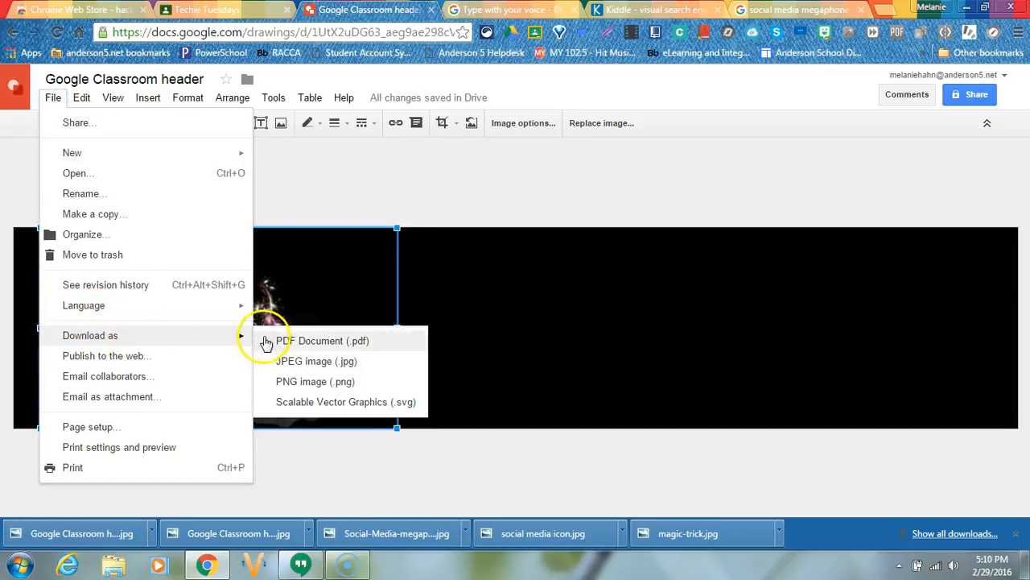
pyautogui.click(282, 362)
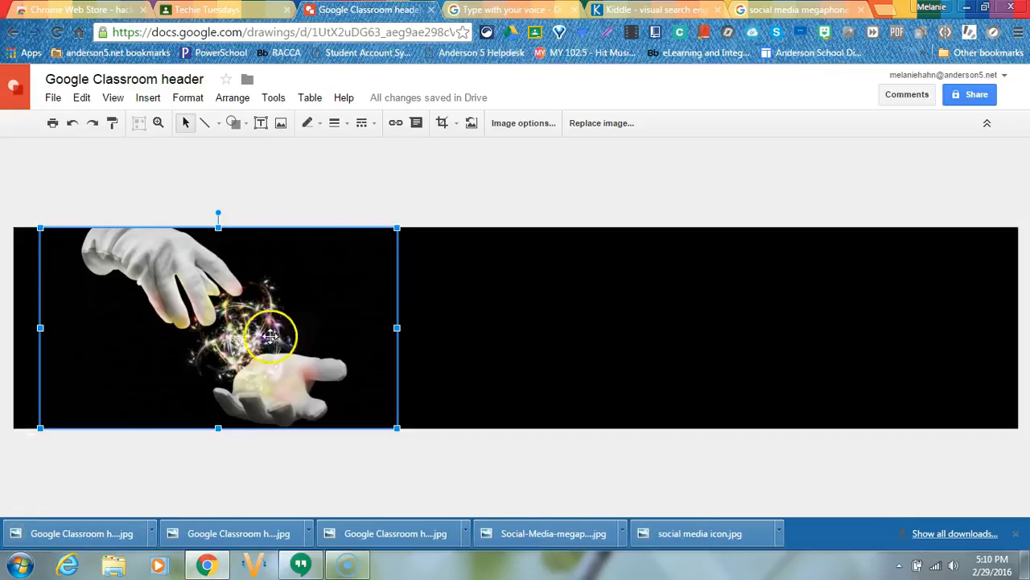
# Switch to the Techie Tuesdays class in Google Classroom and upload Google Classroom header (2) from Downloads as its header photo.
pyautogui.click(218, 9)
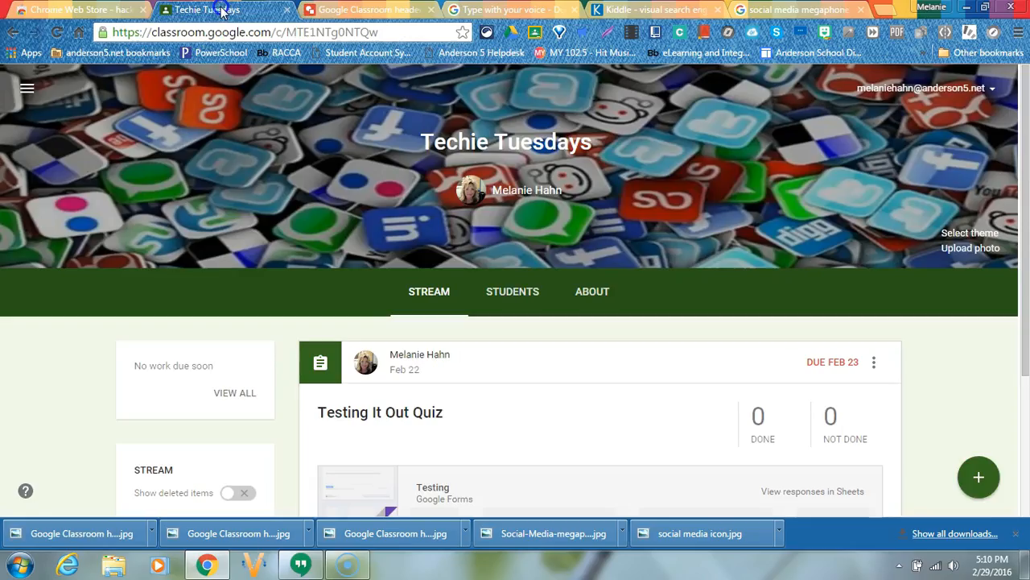
pyautogui.click(963, 251)
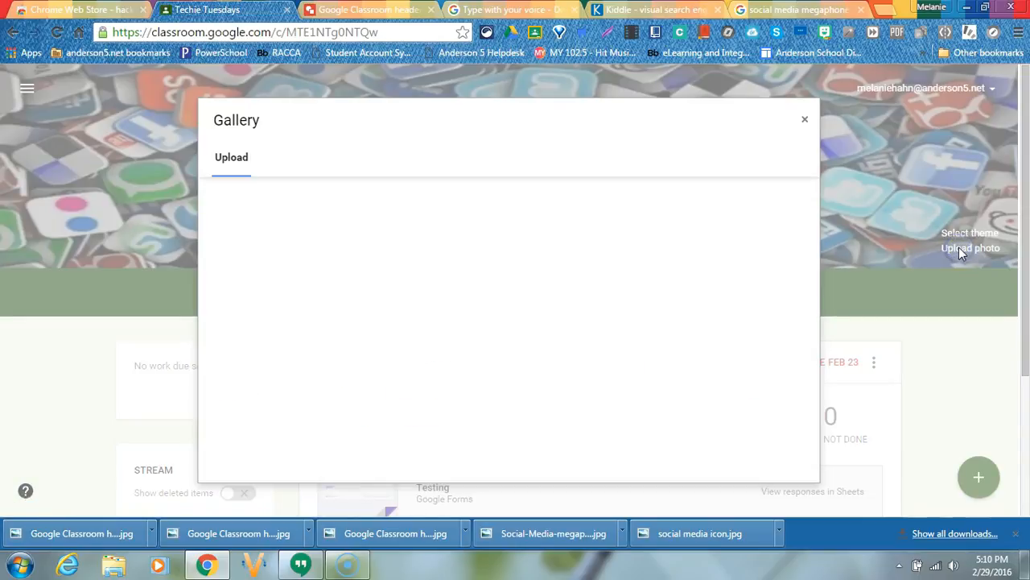
pyautogui.click(507, 375)
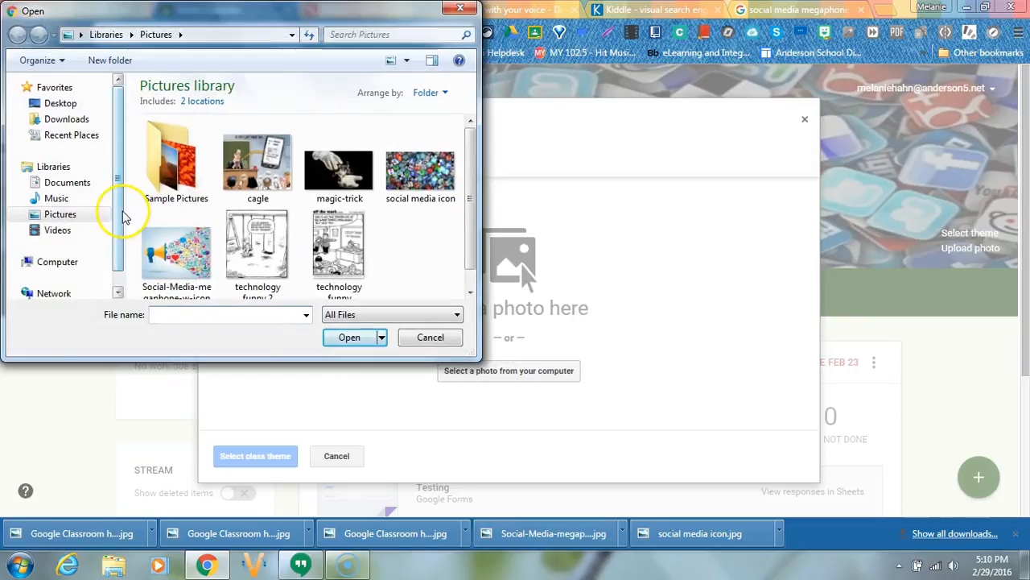
pyautogui.click(64, 120)
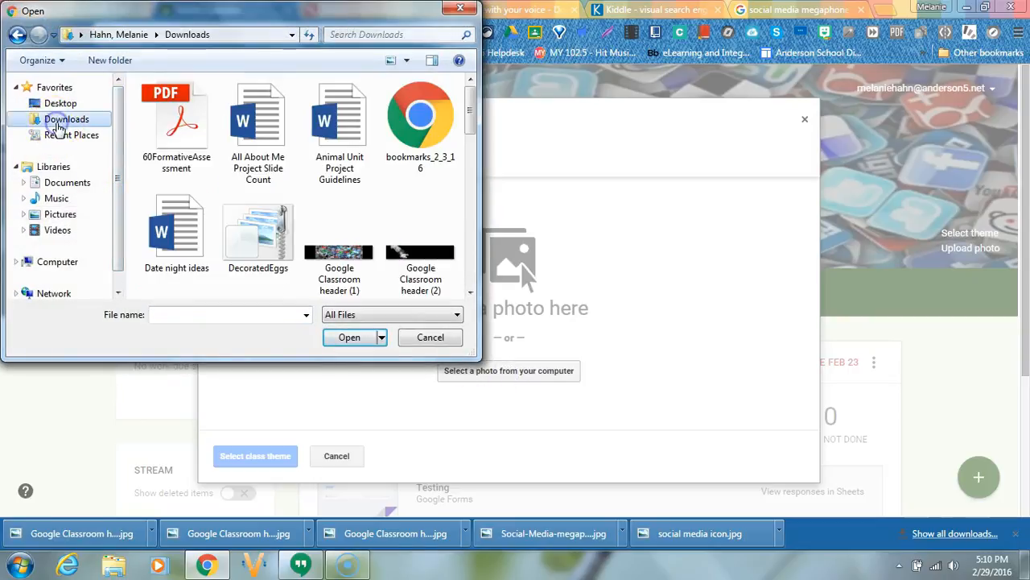
pyautogui.click(417, 256)
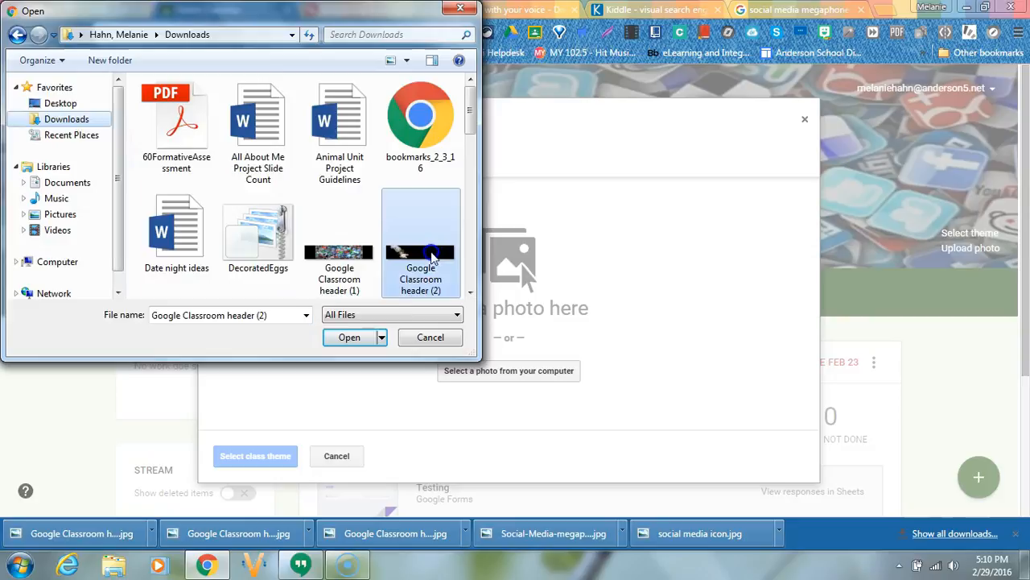
pyautogui.click(351, 339)
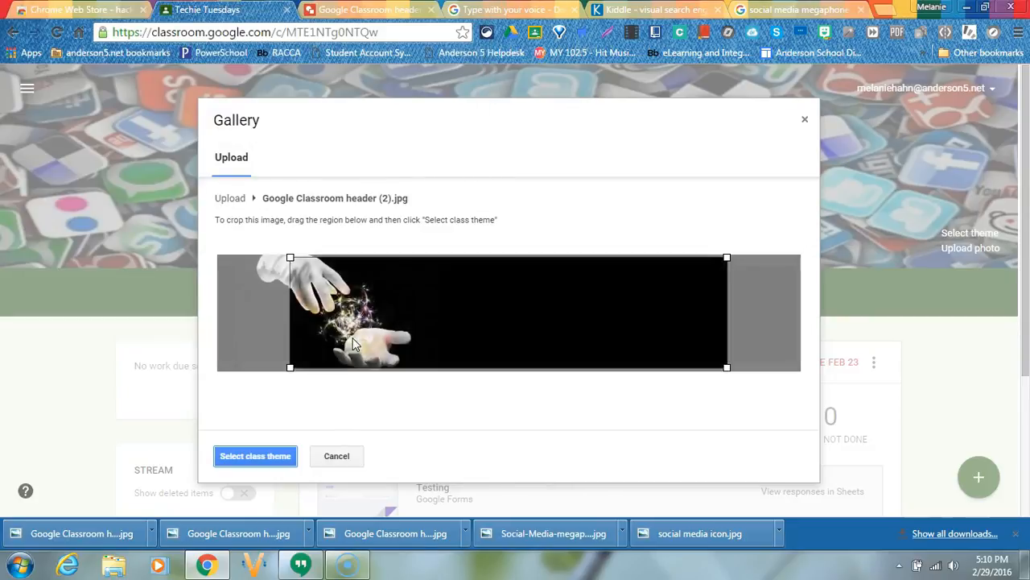
# Crop the uploaded header to its full height with both magician's hands inside the region, and apply it as the class theme.
pyautogui.moveTo(524, 299); pyautogui.dragTo(467, 294)
pyautogui.moveTo(668, 363); pyautogui.dragTo(692, 392)
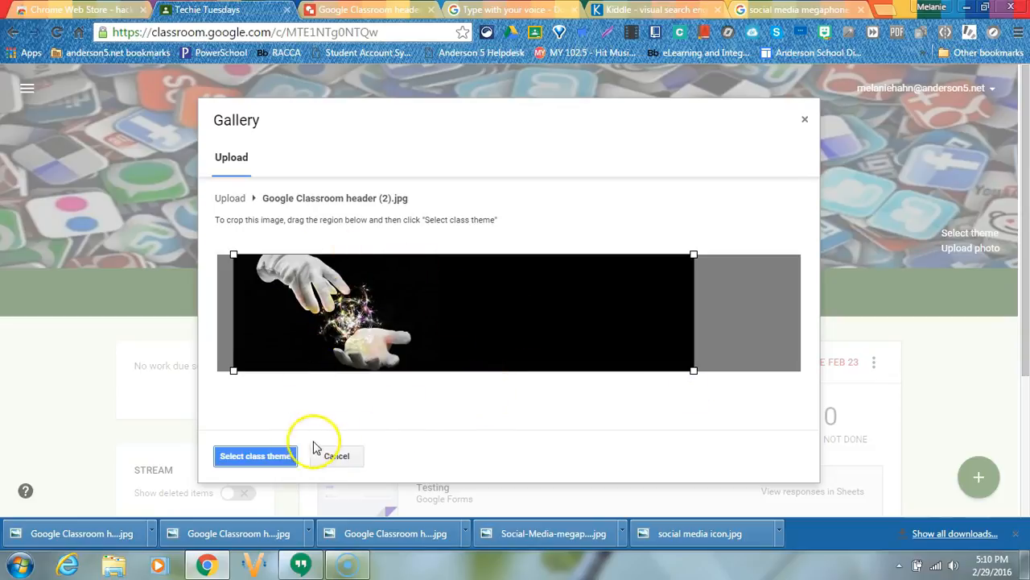
pyautogui.click(277, 456)
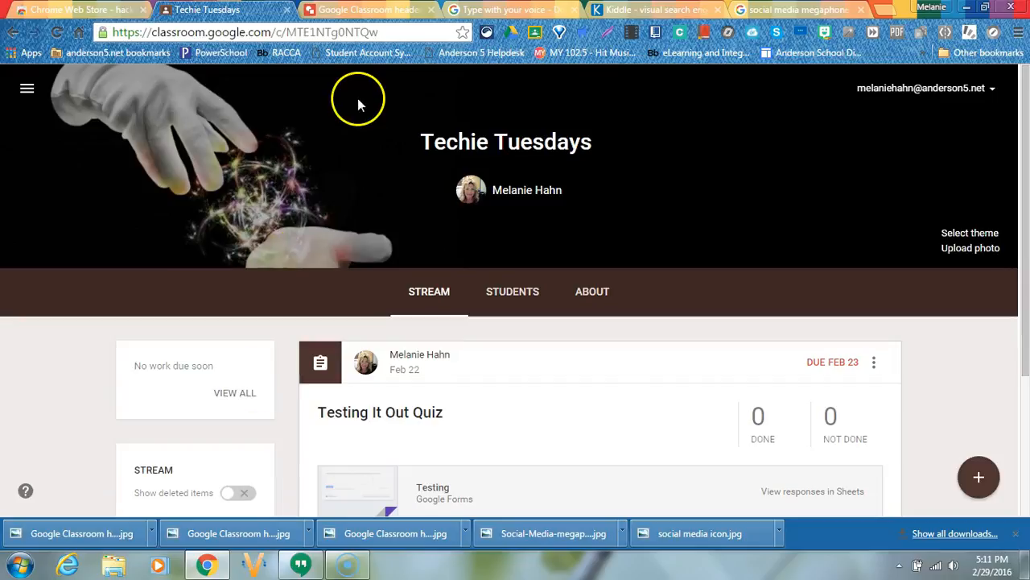
pyautogui.click(367, 9)
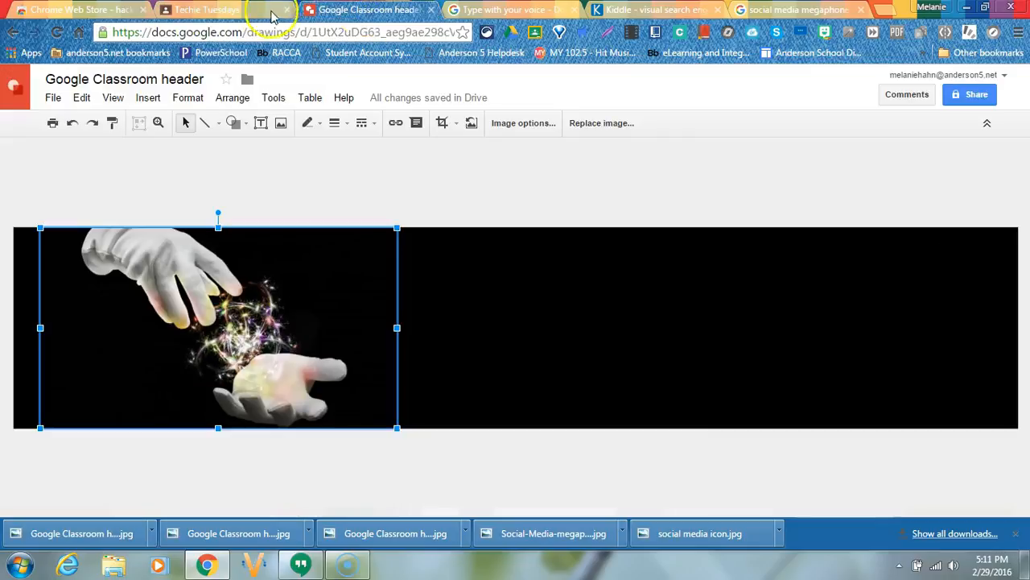
pyautogui.click(209, 10)
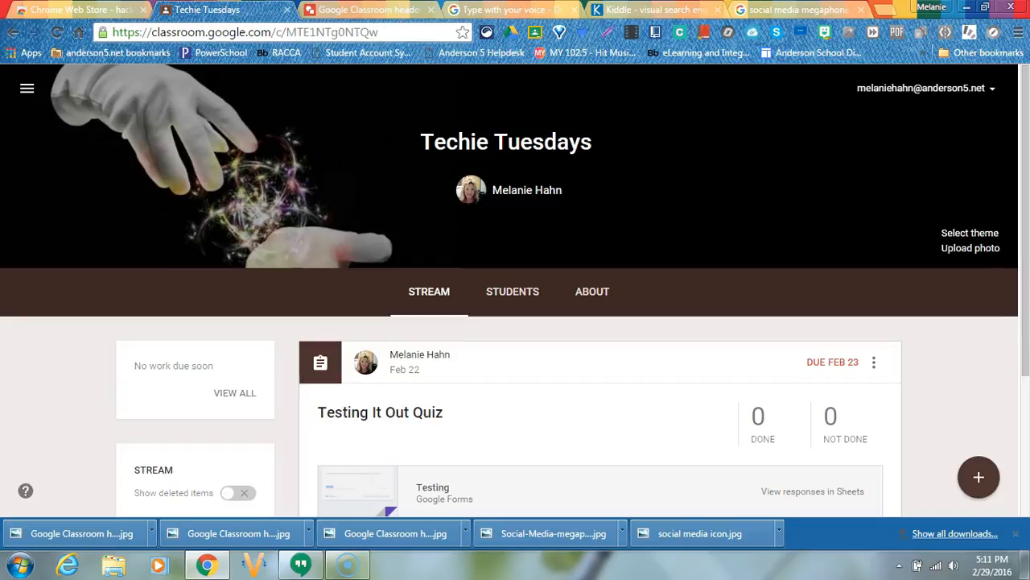
# Open the "Type with your voice" help article and review the Select text entries under Voice commands.
pyautogui.click(513, 11)
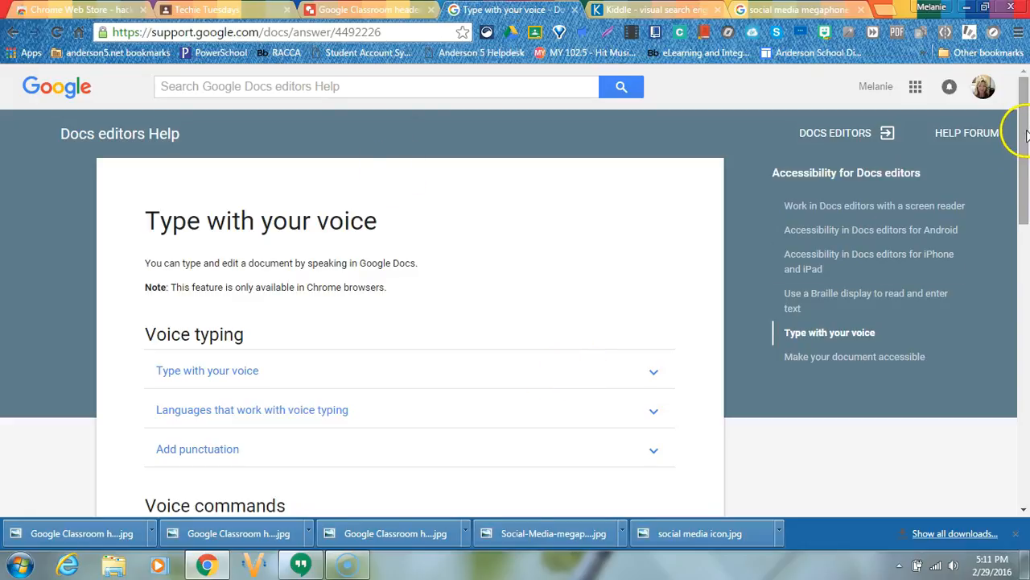
pyautogui.moveTo(1026, 135); pyautogui.dragTo(1027, 272)
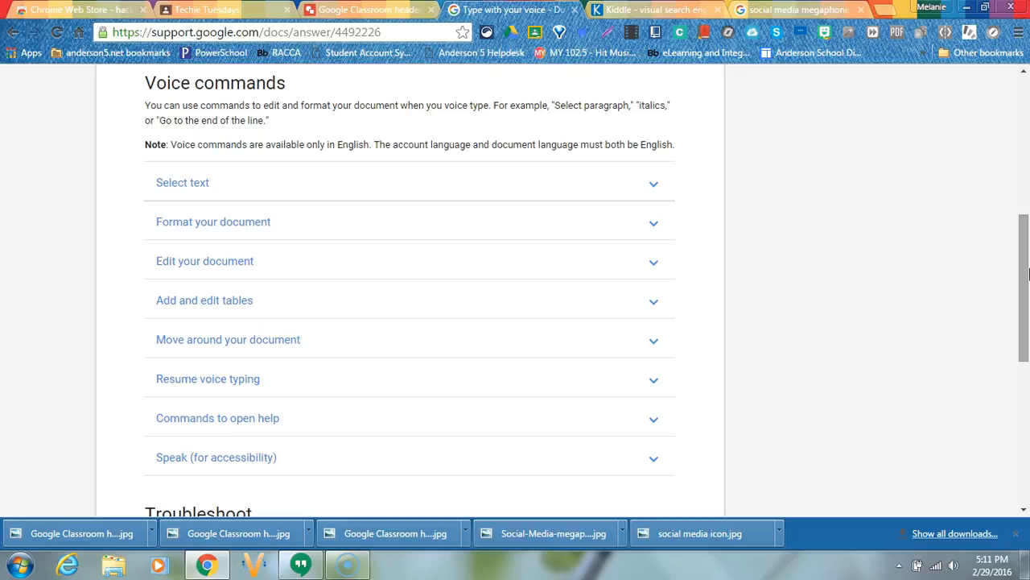
pyautogui.click(657, 187)
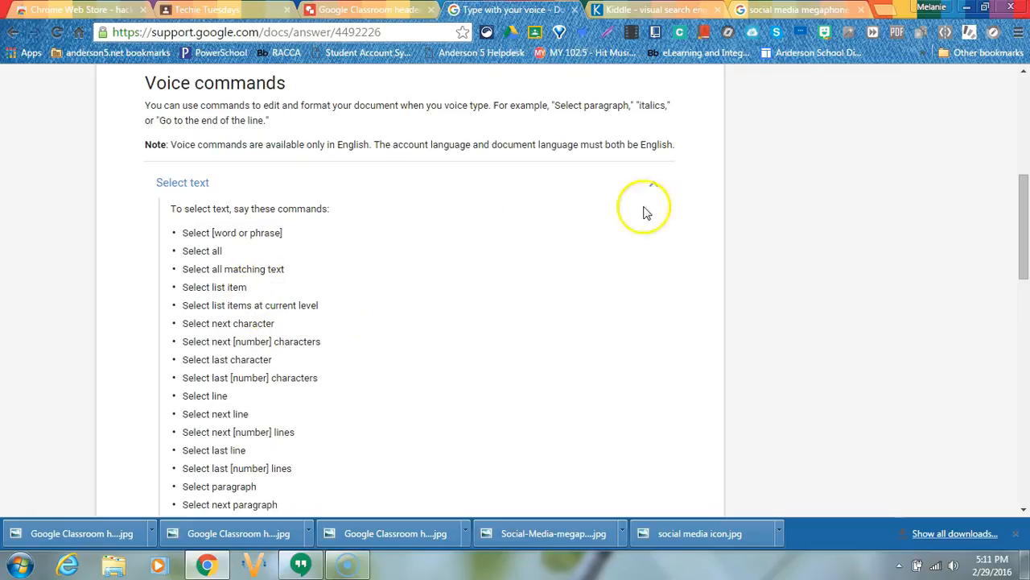
pyautogui.click(653, 187)
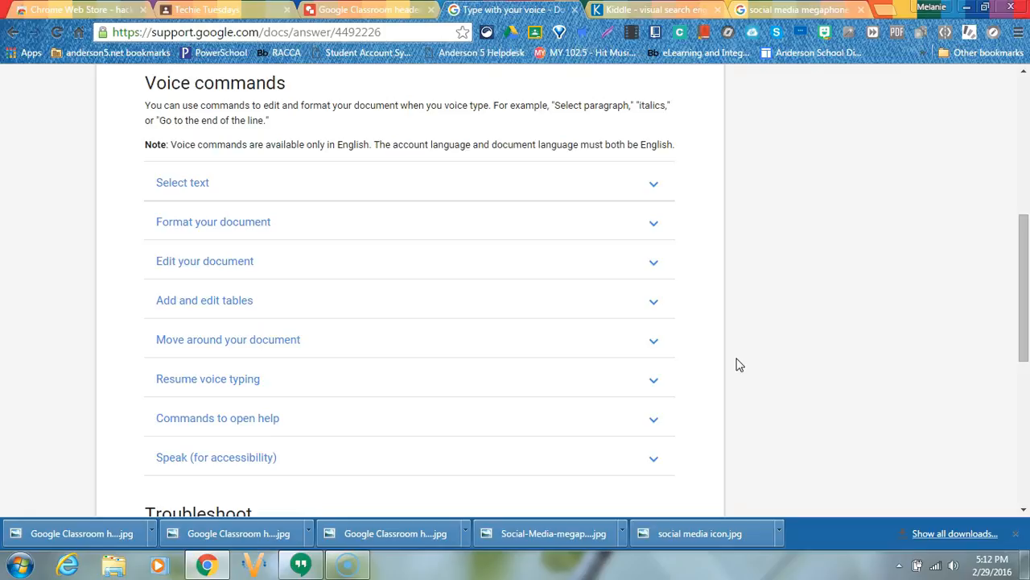
# Switch to the Kiddle search engine, search the web for "saturn", and look through the results.
pyautogui.click(647, 12)
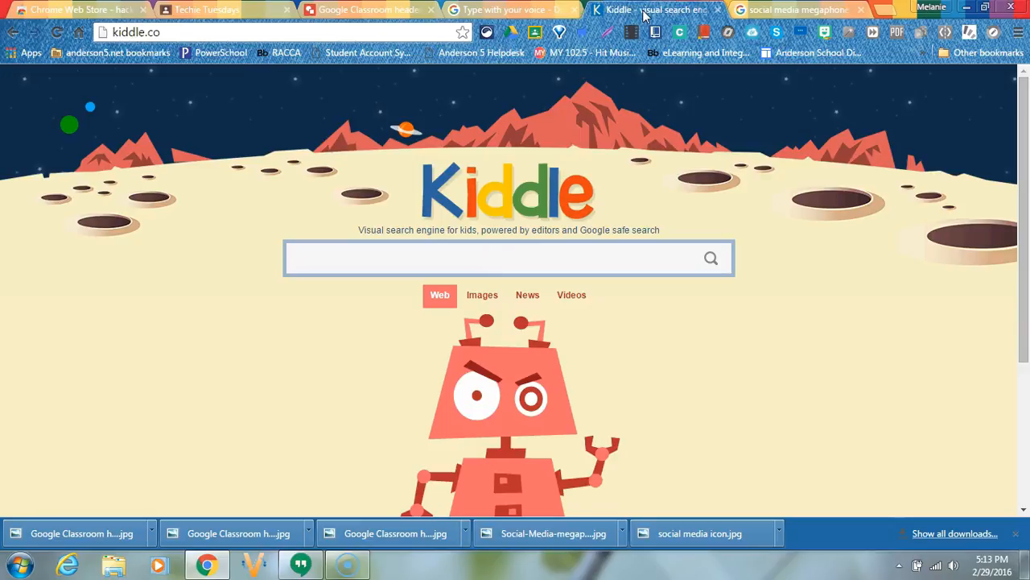
pyautogui.write('saturn')
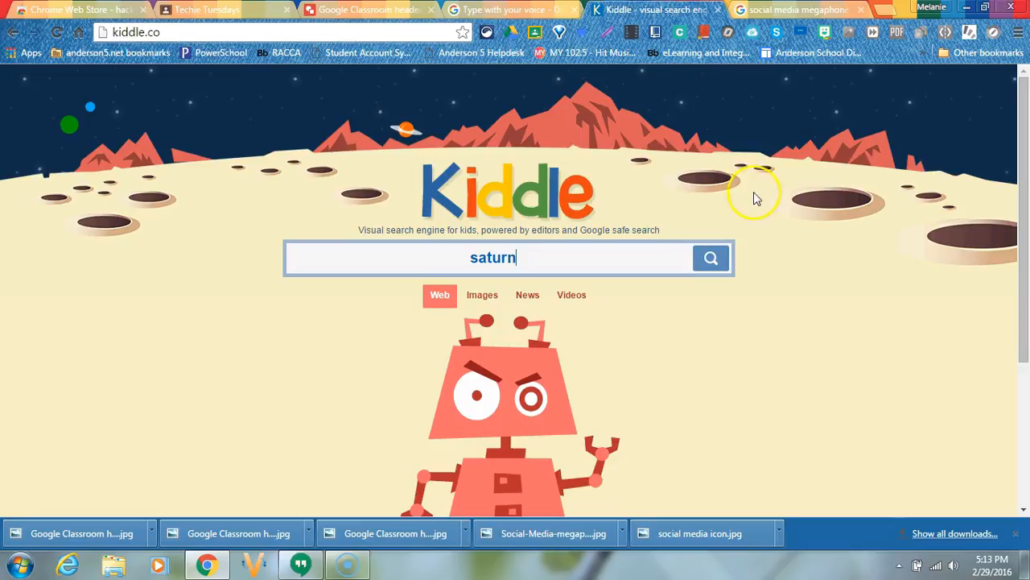
pyautogui.click(710, 261)
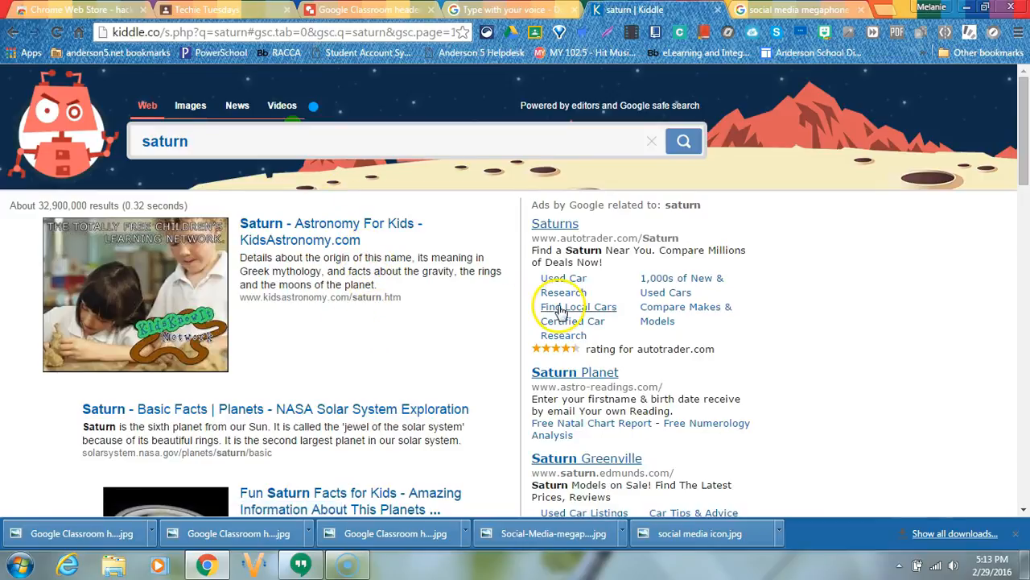
pyautogui.moveTo(1025, 141); pyautogui.dragTo(1012, 404)
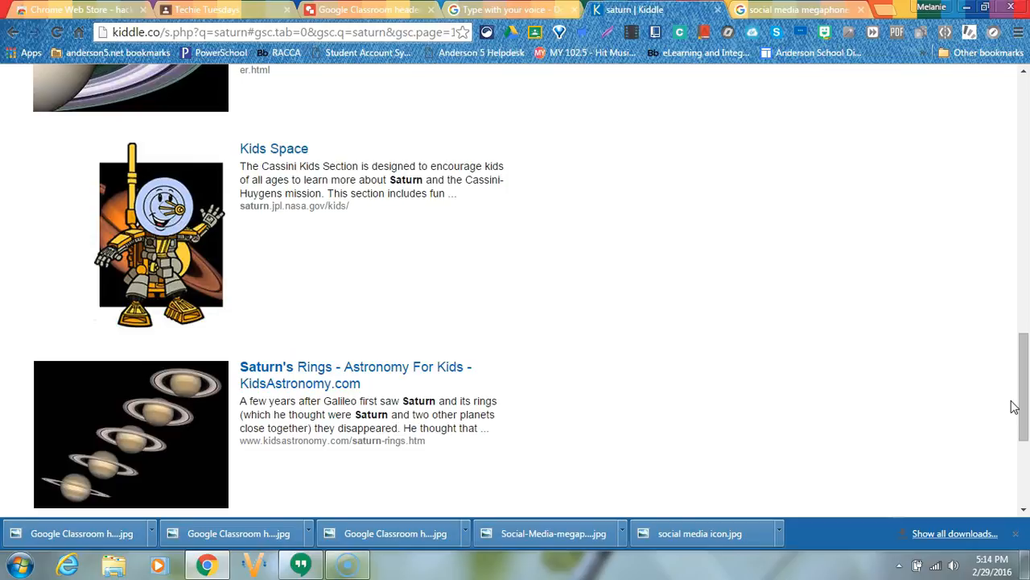
pyautogui.moveTo(1018, 374); pyautogui.dragTo(1025, 101)
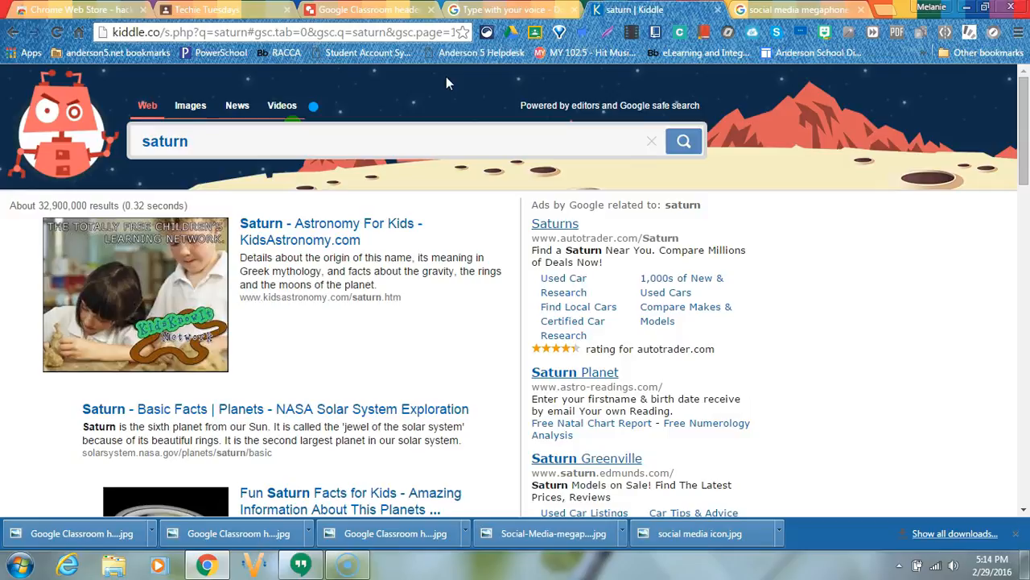
pyautogui.click(45, 522)
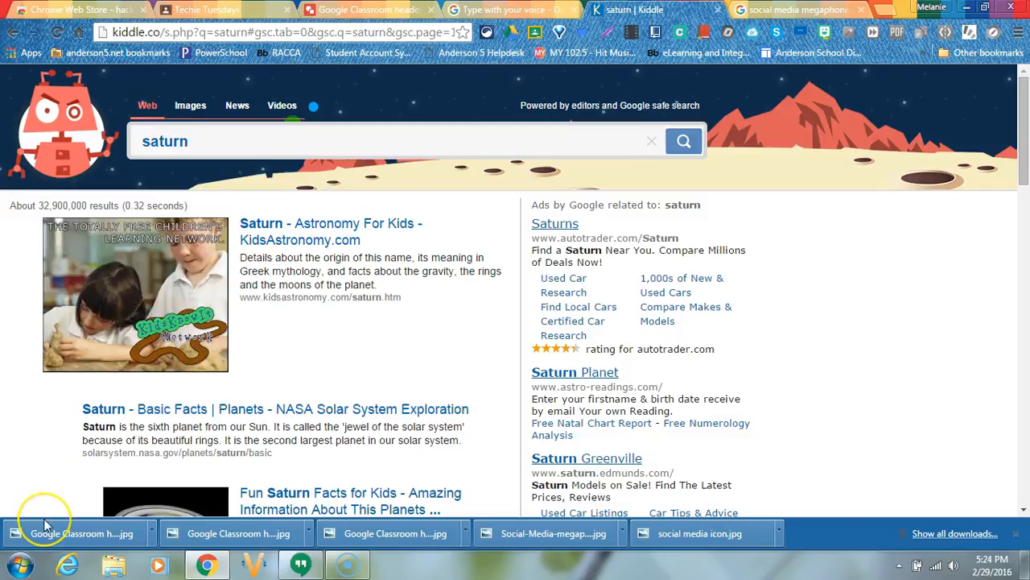